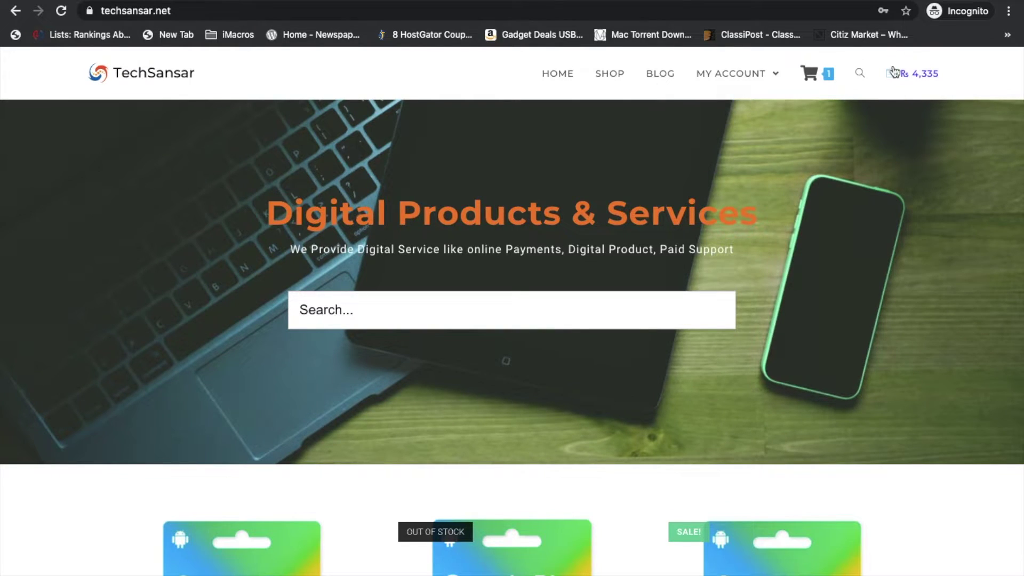
Step: Open TechSansar's full shop listing from the SHOP link in the top navigation
{"action": "left_click", "coordinate": [609, 77]}
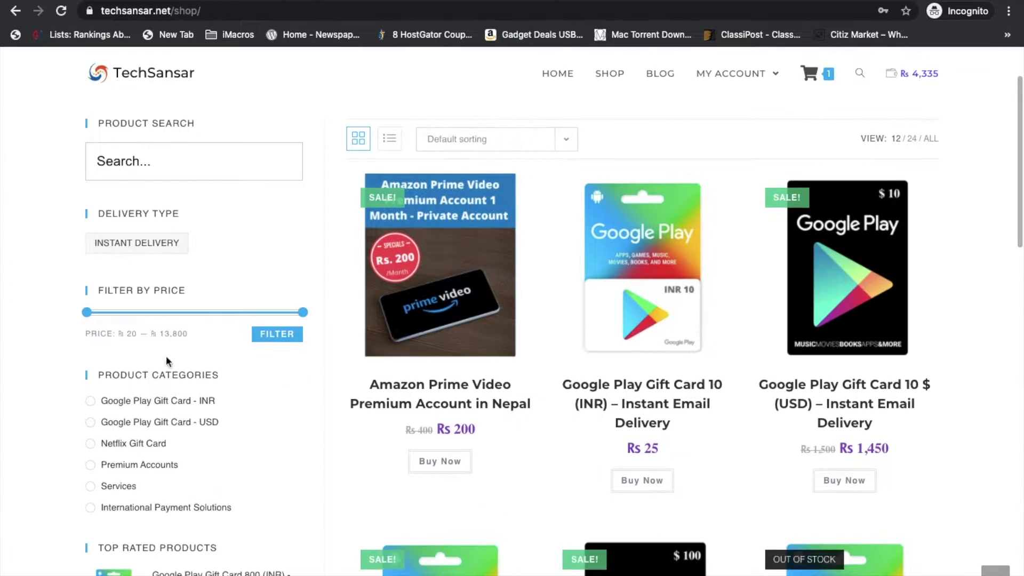
Step: Filter the shop to Services and open the Google Play Developer Console virtual card at Rs 4,000
{"action": "scroll", "coordinate": [137, 430], "scroll_direction": "down", "scroll_amount": 2}
{"action": "left_click", "coordinate": [115, 406]}
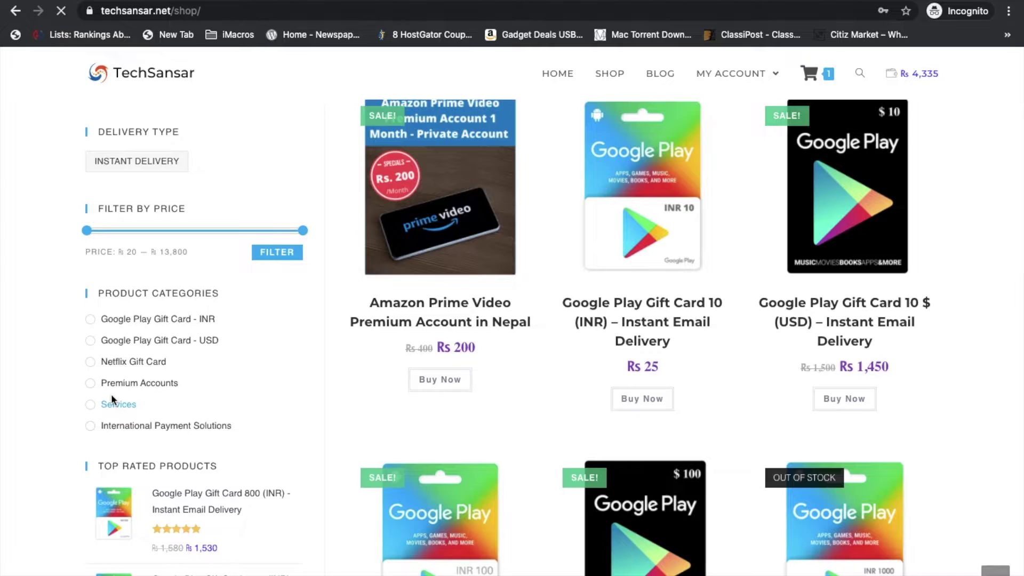
{"action": "scroll", "coordinate": [459, 251], "scroll_direction": "down", "scroll_amount": 4}
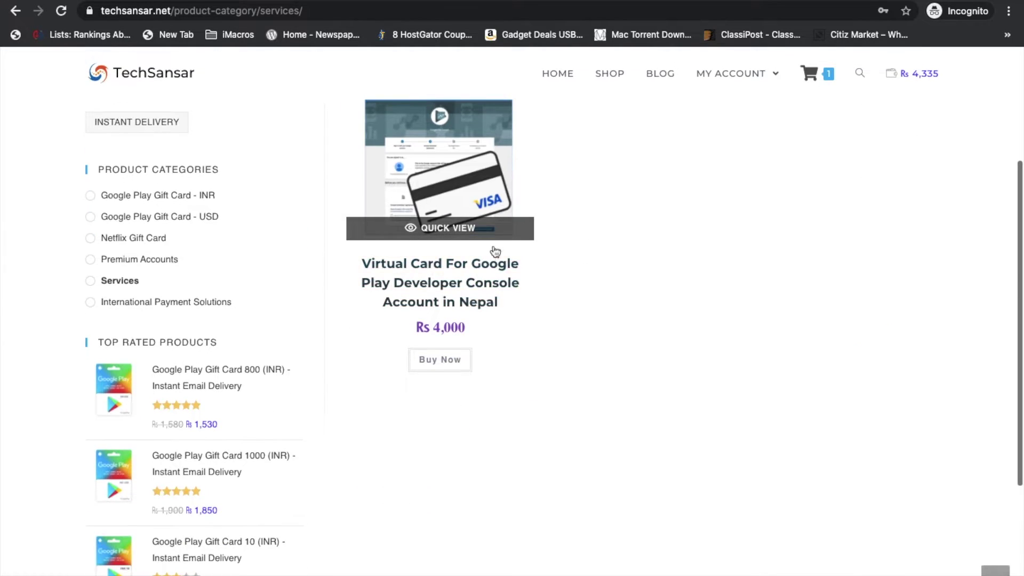
{"action": "scroll", "coordinate": [473, 273], "scroll_direction": "up", "scroll_amount": 2}
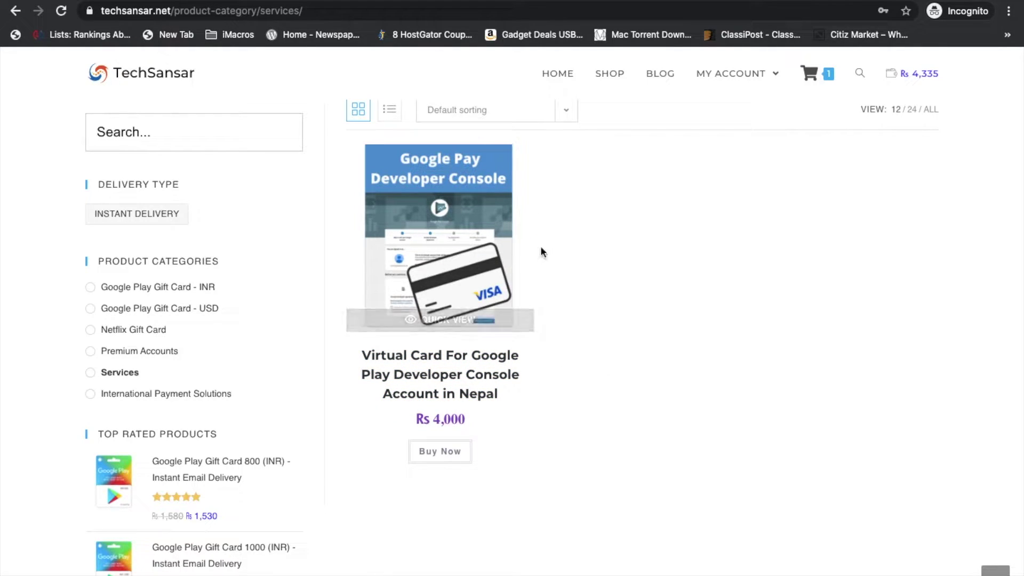
{"action": "left_click", "coordinate": [485, 225]}
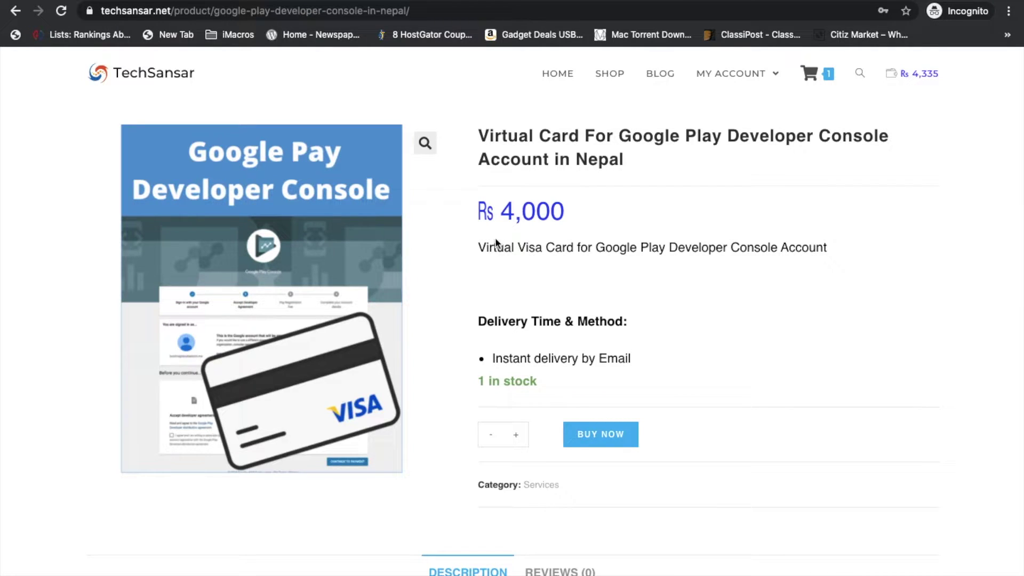
Step: Review the virtual card's Rs 4,000 price and FAQ, then buy it now to reach checkout
{"action": "scroll", "coordinate": [554, 259], "scroll_direction": "up", "scroll_amount": 2}
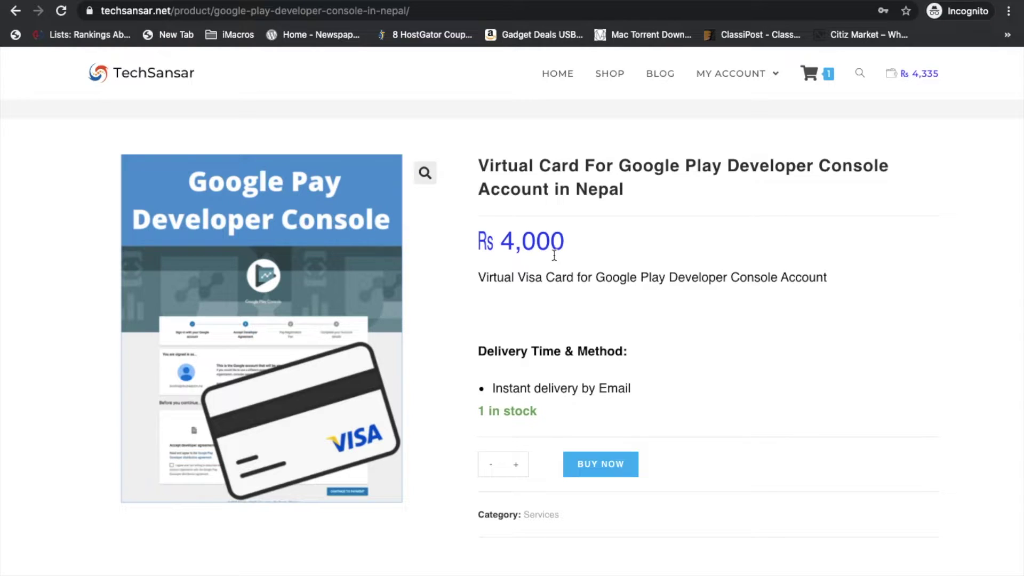
{"action": "scroll", "coordinate": [574, 370], "scroll_direction": "down", "scroll_amount": 3}
{"action": "scroll", "coordinate": [601, 350], "scroll_direction": "up", "scroll_amount": 1}
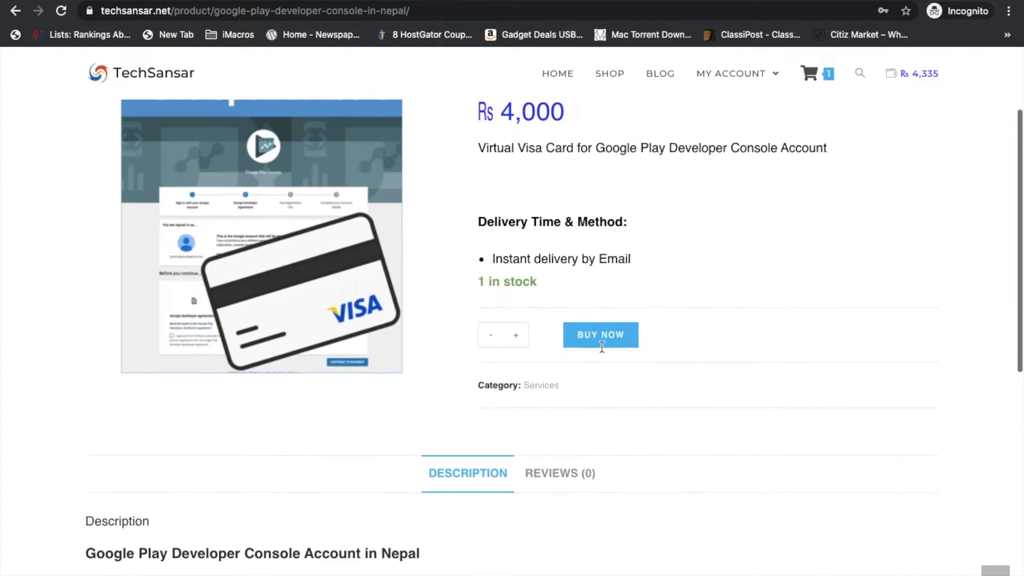
{"action": "scroll", "coordinate": [601, 350], "scroll_direction": "down", "scroll_amount": 5}
{"action": "scroll", "coordinate": [602, 351], "scroll_direction": "up", "scroll_amount": 3}
{"action": "scroll", "coordinate": [602, 351], "scroll_direction": "down", "scroll_amount": 4}
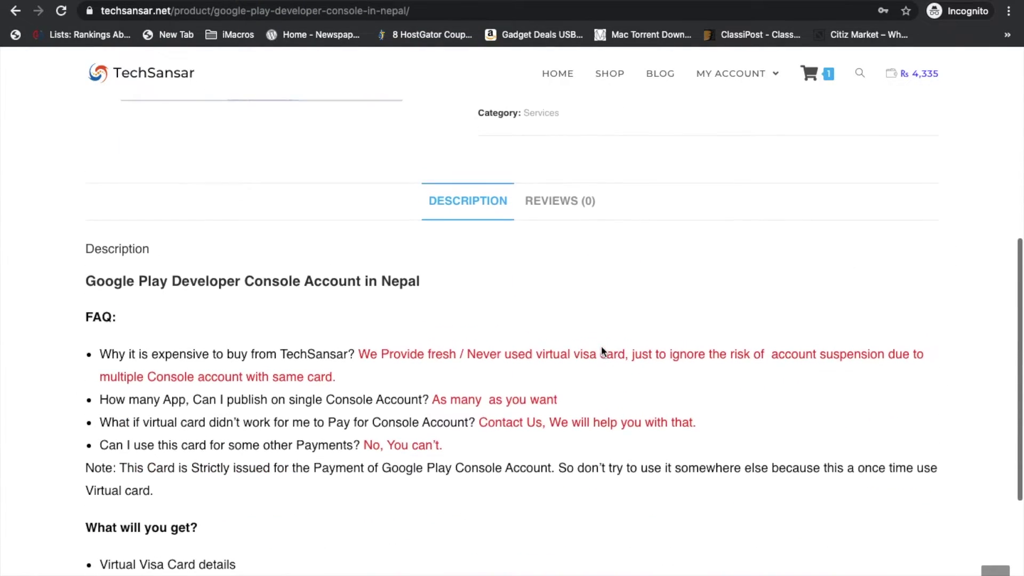
{"action": "scroll", "coordinate": [602, 351], "scroll_direction": "up", "scroll_amount": 6}
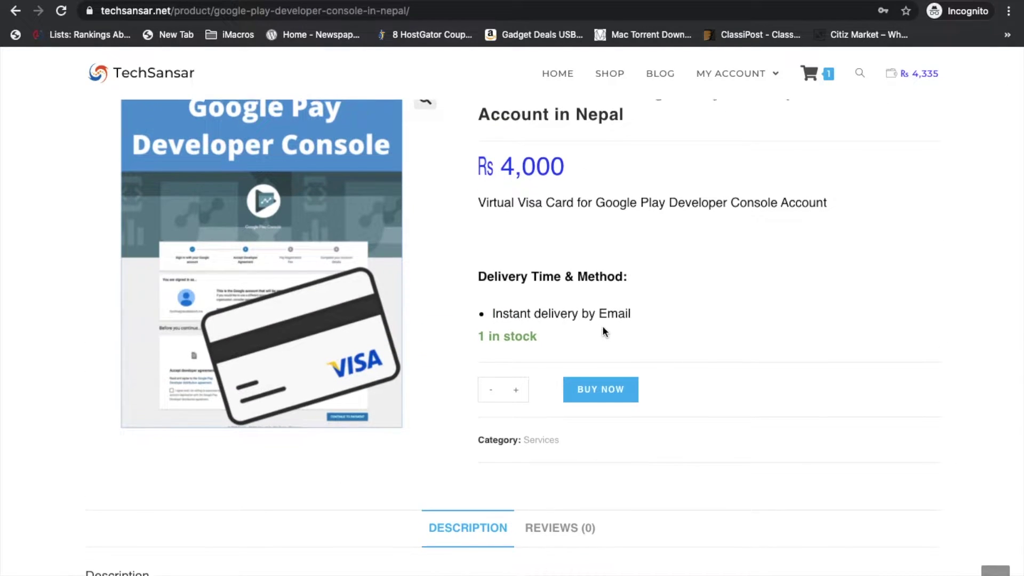
{"action": "scroll", "coordinate": [603, 331], "scroll_direction": "up", "scroll_amount": 1}
{"action": "scroll", "coordinate": [603, 327], "scroll_direction": "down", "scroll_amount": 1}
{"action": "scroll", "coordinate": [622, 340], "scroll_direction": "up", "scroll_amount": 1}
{"action": "scroll", "coordinate": [622, 339], "scroll_direction": "down", "scroll_amount": 1}
{"action": "left_click", "coordinate": [594, 423]}
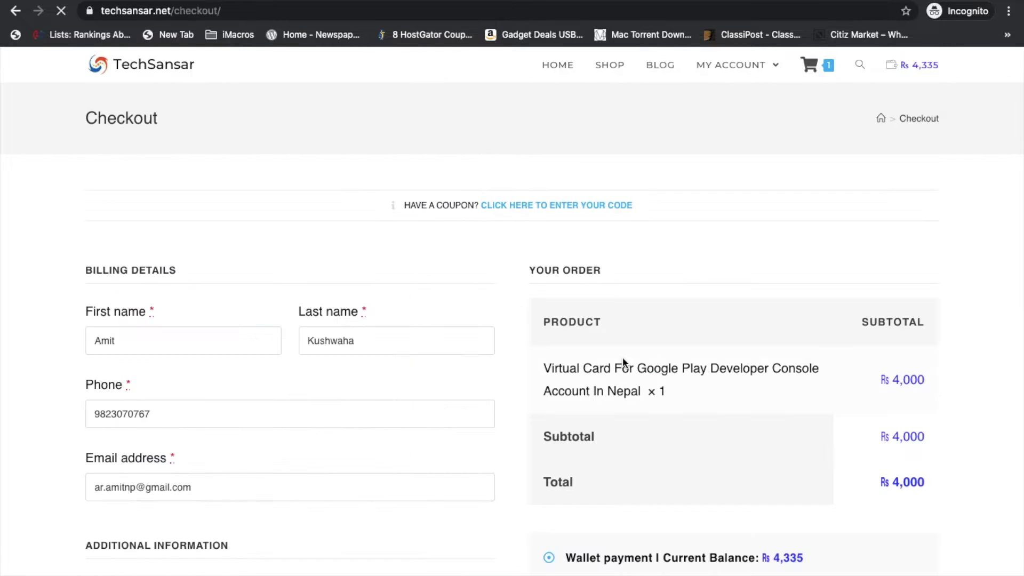
Step: Review the checkout with Wallet payment selected and accept the website terms and conditions
{"action": "scroll", "coordinate": [622, 362], "scroll_direction": "down", "scroll_amount": 4}
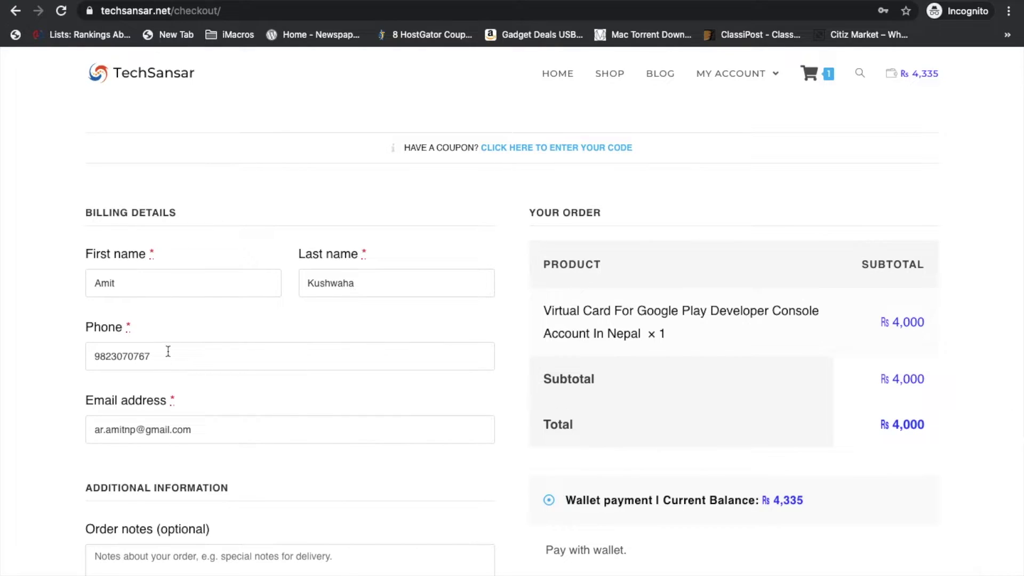
{"action": "scroll", "coordinate": [342, 497], "scroll_direction": "down", "scroll_amount": 3}
{"action": "scroll", "coordinate": [297, 275], "scroll_direction": "up", "scroll_amount": 4}
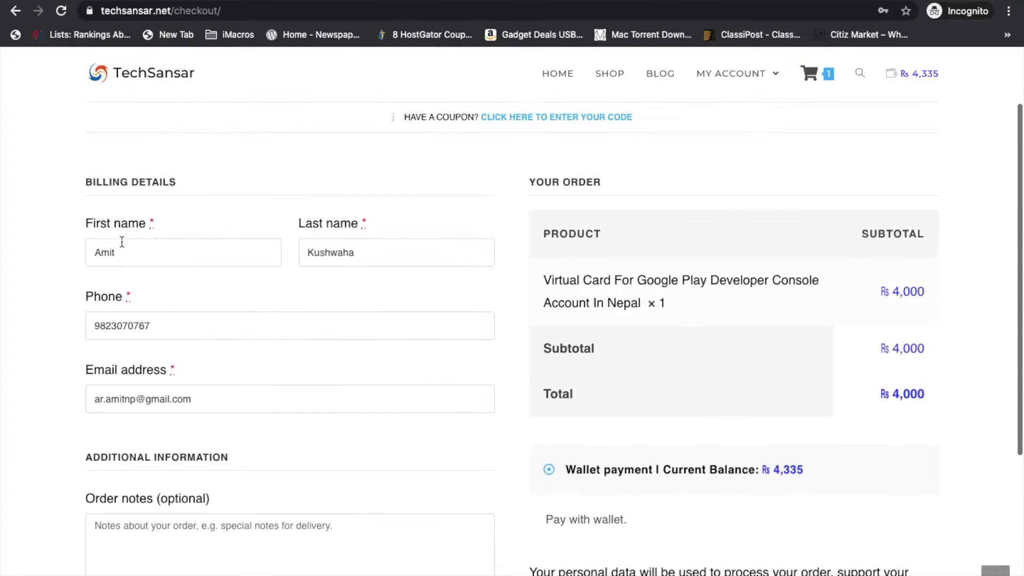
{"action": "scroll", "coordinate": [373, 407], "scroll_direction": "down", "scroll_amount": 3}
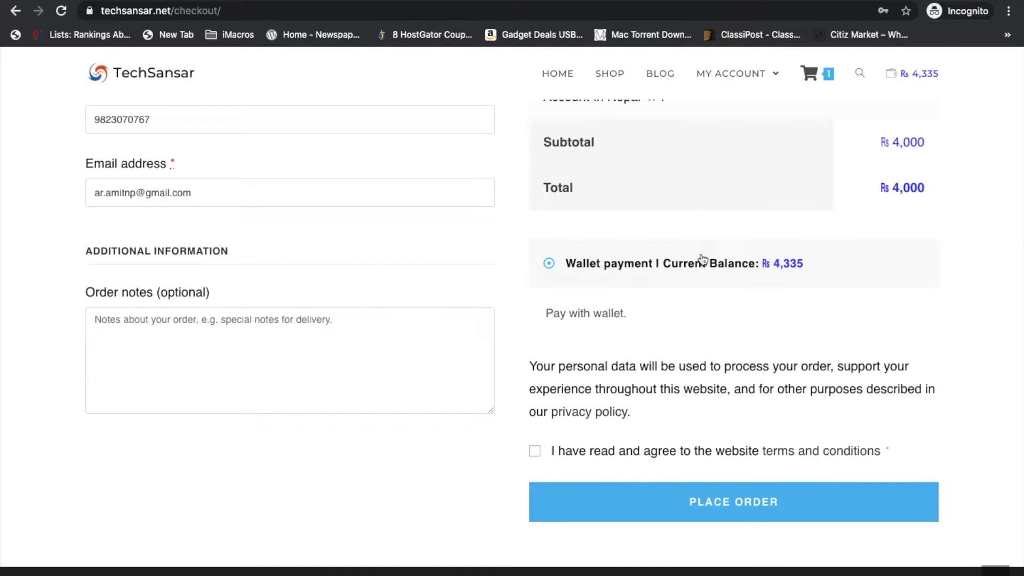
{"action": "scroll", "coordinate": [698, 264], "scroll_direction": "up", "scroll_amount": 2}
{"action": "scroll", "coordinate": [684, 190], "scroll_direction": "up", "scroll_amount": 3}
{"action": "scroll", "coordinate": [667, 249], "scroll_direction": "down", "scroll_amount": 2}
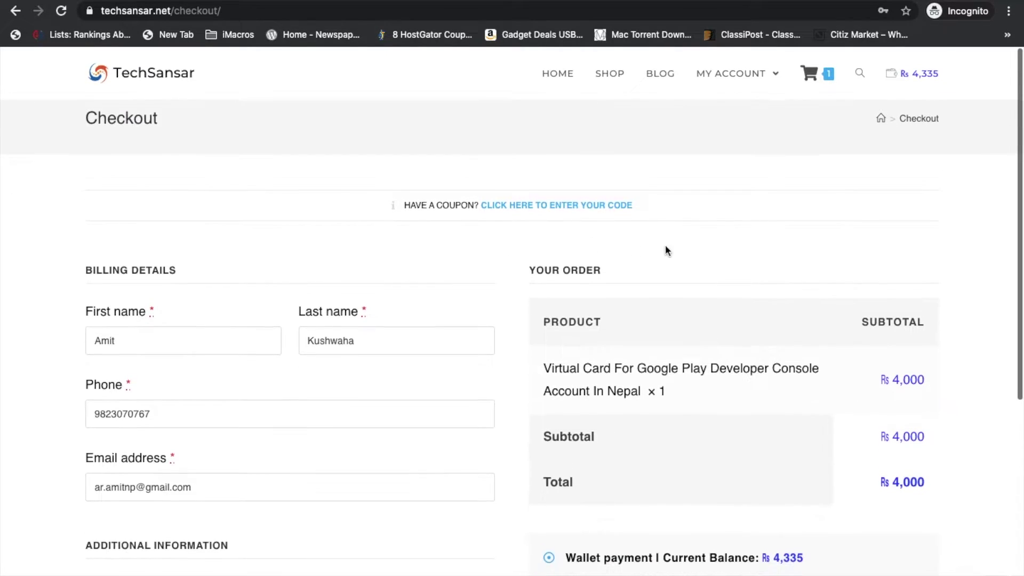
{"action": "scroll", "coordinate": [837, 427], "scroll_direction": "down", "scroll_amount": 1}
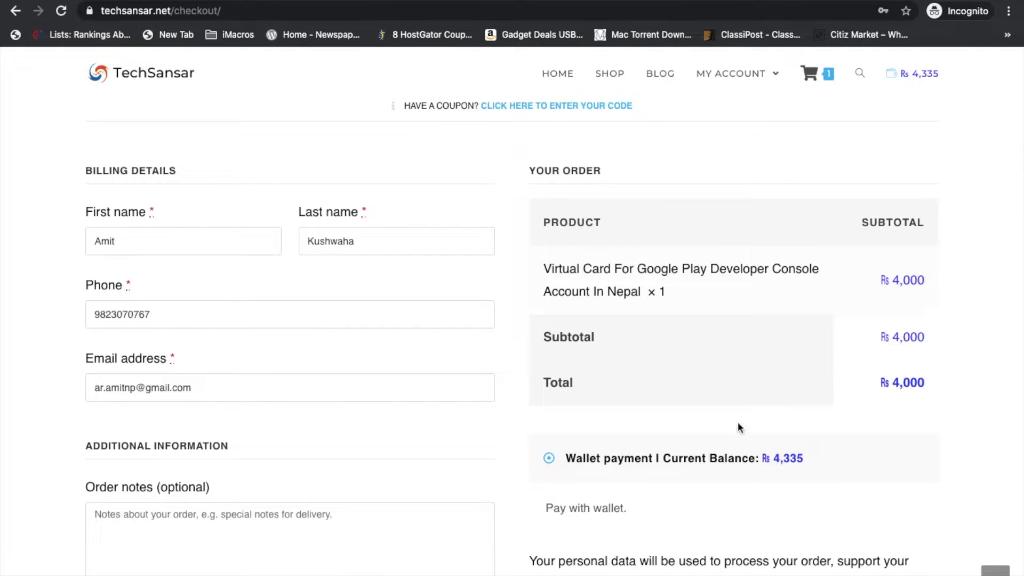
{"action": "scroll", "coordinate": [585, 416], "scroll_direction": "down", "scroll_amount": 2}
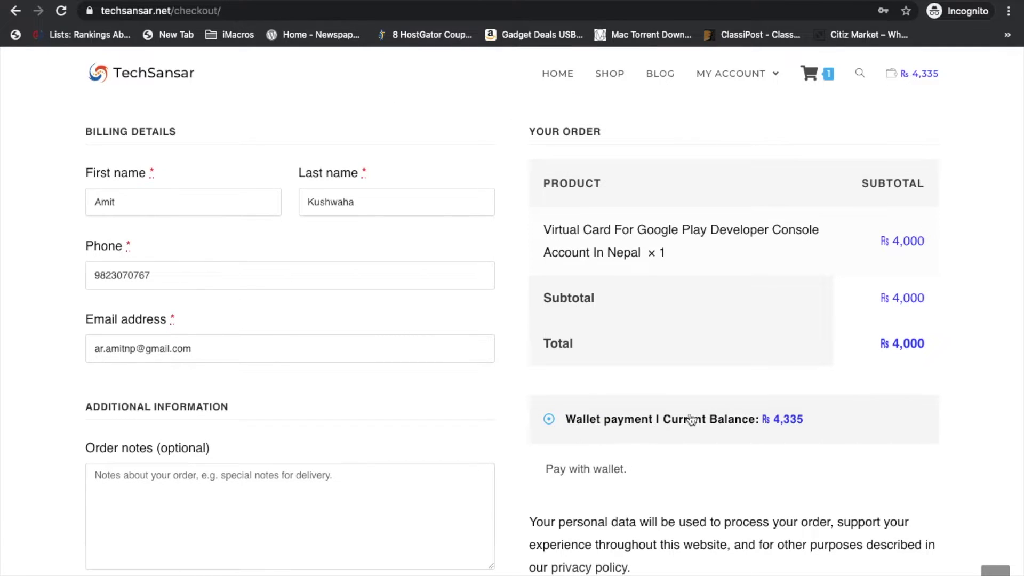
{"action": "scroll", "coordinate": [681, 441], "scroll_direction": "down", "scroll_amount": 3}
{"action": "scroll", "coordinate": [716, 410], "scroll_direction": "down", "scroll_amount": 3}
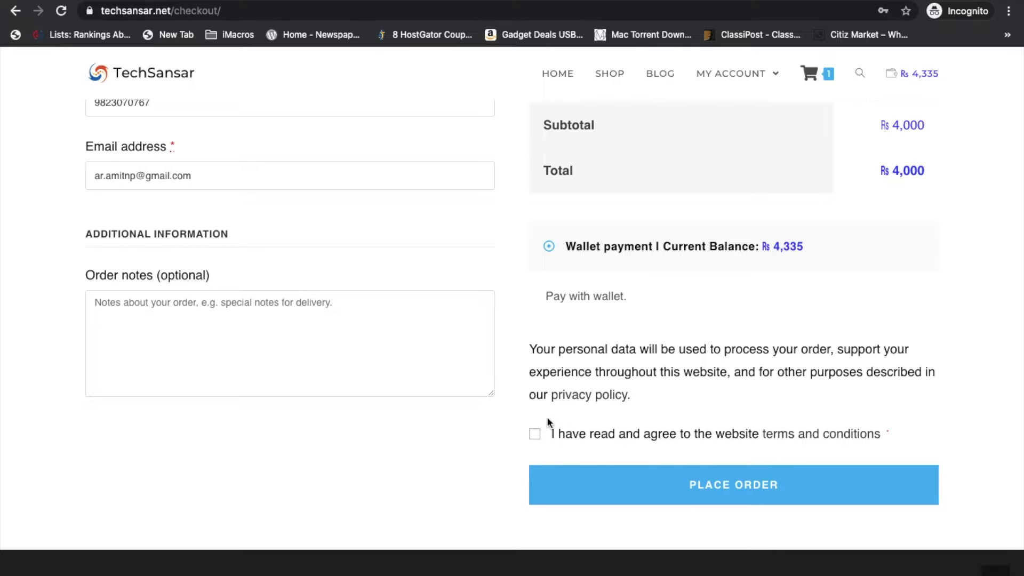
{"action": "left_click", "coordinate": [535, 434]}
Step: Place the Rs 4,000 order paid from the wallet
{"action": "scroll", "coordinate": [887, 416], "scroll_direction": "up", "scroll_amount": 1}
{"action": "scroll", "coordinate": [892, 417], "scroll_direction": "down", "scroll_amount": 1}
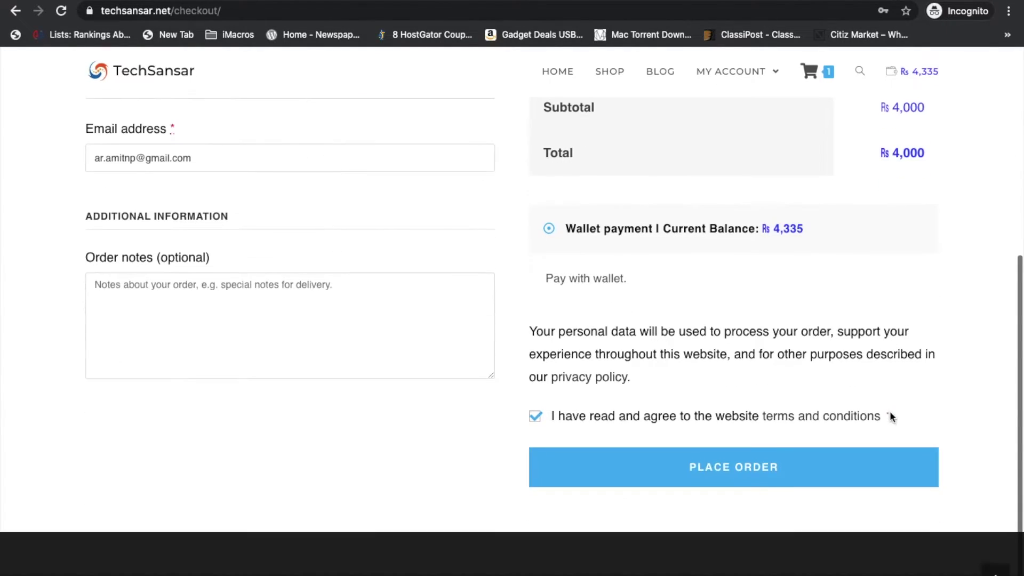
{"action": "left_click", "coordinate": [708, 470]}
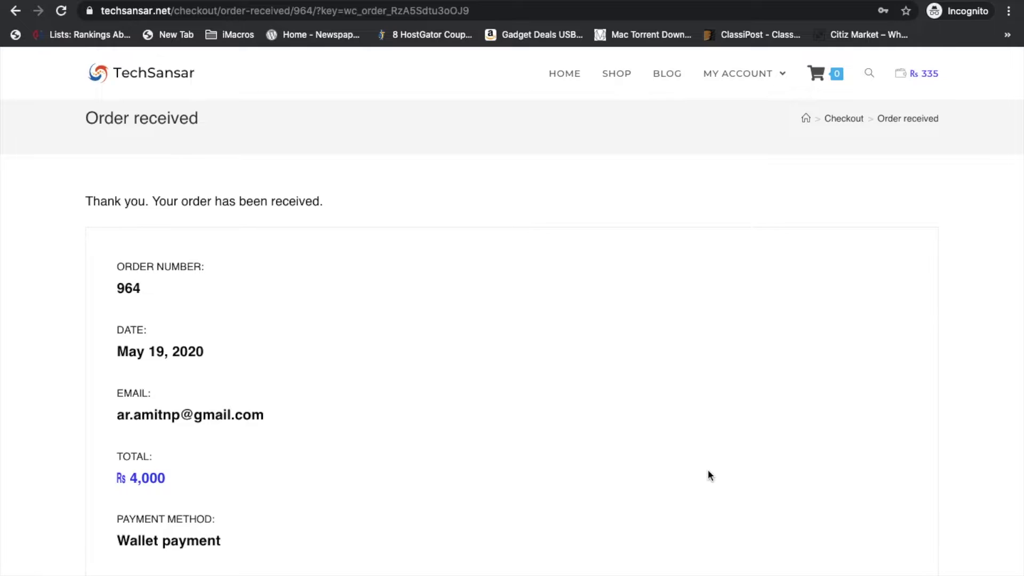
Step: Scroll past Order details to the 'Your license key(s)' entry with the card link and password
{"action": "scroll", "coordinate": [708, 469], "scroll_direction": "down", "scroll_amount": 10}
{"action": "scroll", "coordinate": [496, 456], "scroll_direction": "up", "scroll_amount": 7}
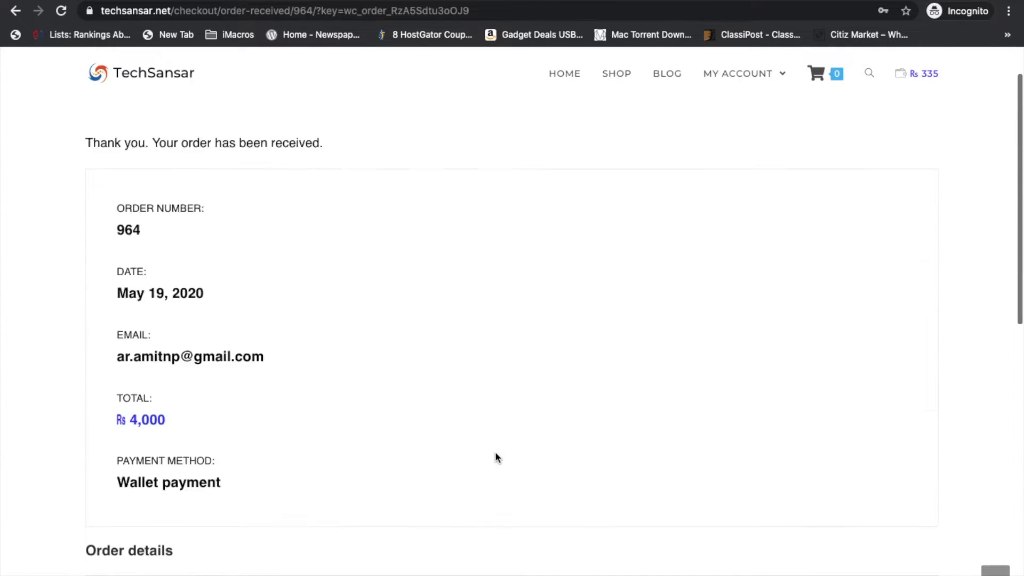
{"action": "scroll", "coordinate": [496, 456], "scroll_direction": "down", "scroll_amount": 7}
{"action": "scroll", "coordinate": [495, 453], "scroll_direction": "down", "scroll_amount": 5}
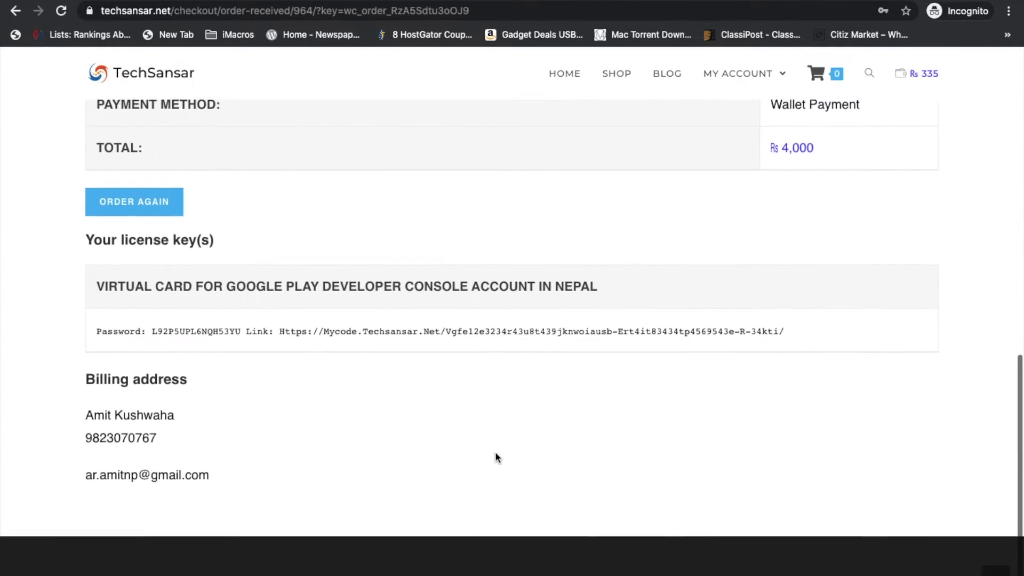
{"action": "scroll", "coordinate": [496, 457], "scroll_direction": "up", "scroll_amount": 12}
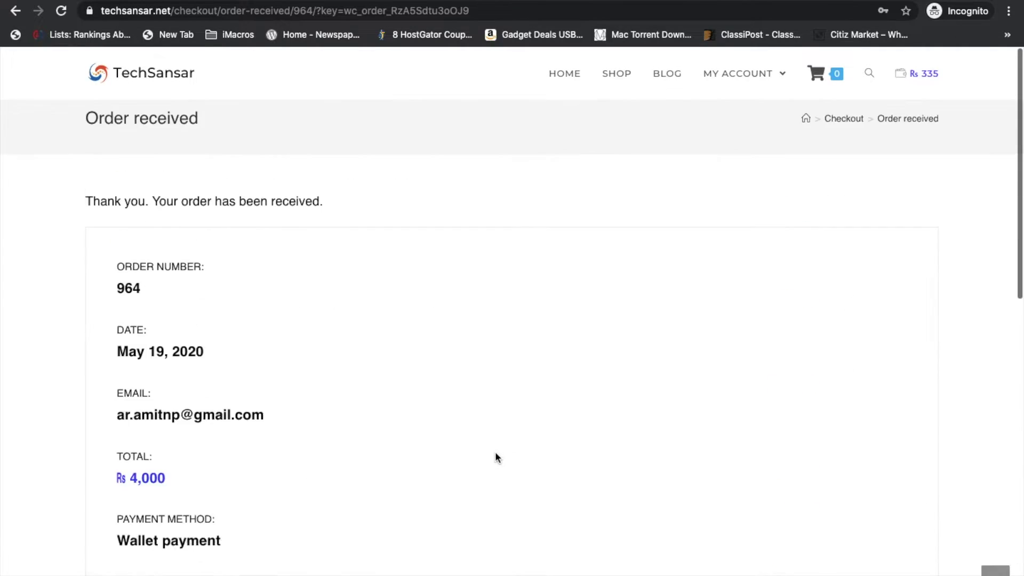
{"action": "scroll", "coordinate": [496, 456], "scroll_direction": "down", "scroll_amount": 11}
{"action": "scroll", "coordinate": [496, 454], "scroll_direction": "down", "scroll_amount": 2}
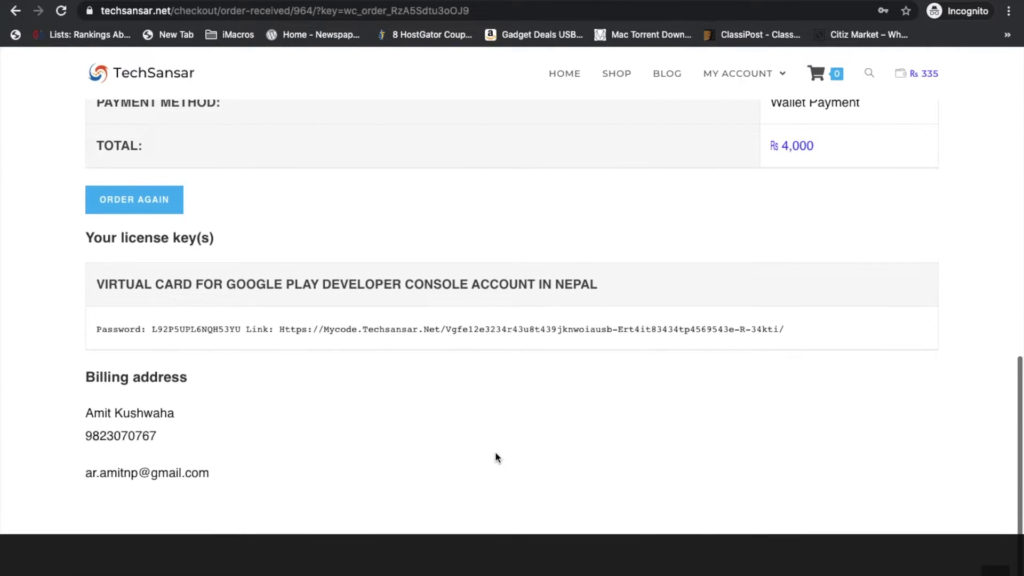
{"action": "scroll", "coordinate": [495, 455], "scroll_direction": "up", "scroll_amount": 12}
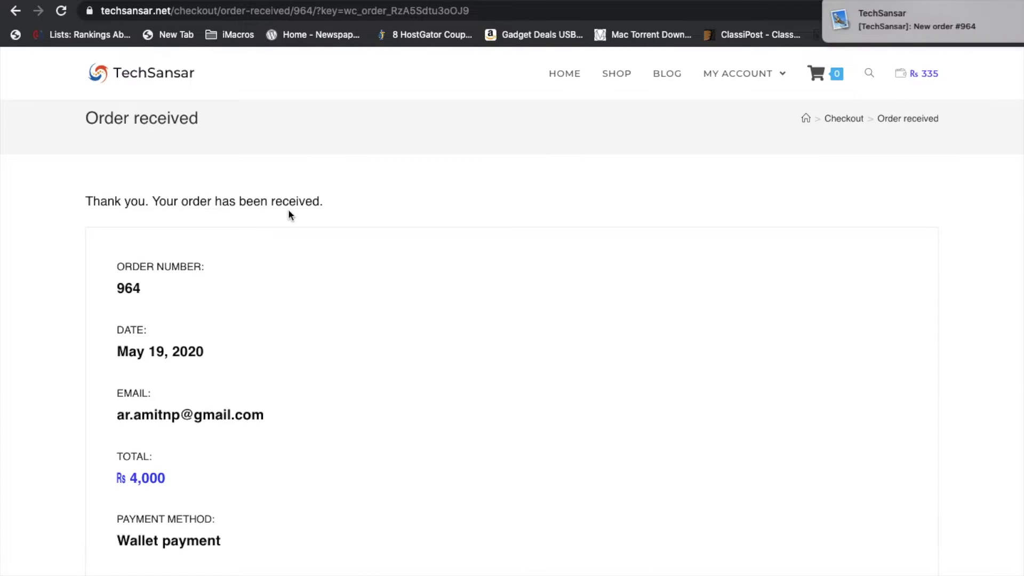
{"action": "scroll", "coordinate": [354, 226], "scroll_direction": "down", "scroll_amount": 4}
{"action": "scroll", "coordinate": [451, 212], "scroll_direction": "down", "scroll_amount": 2}
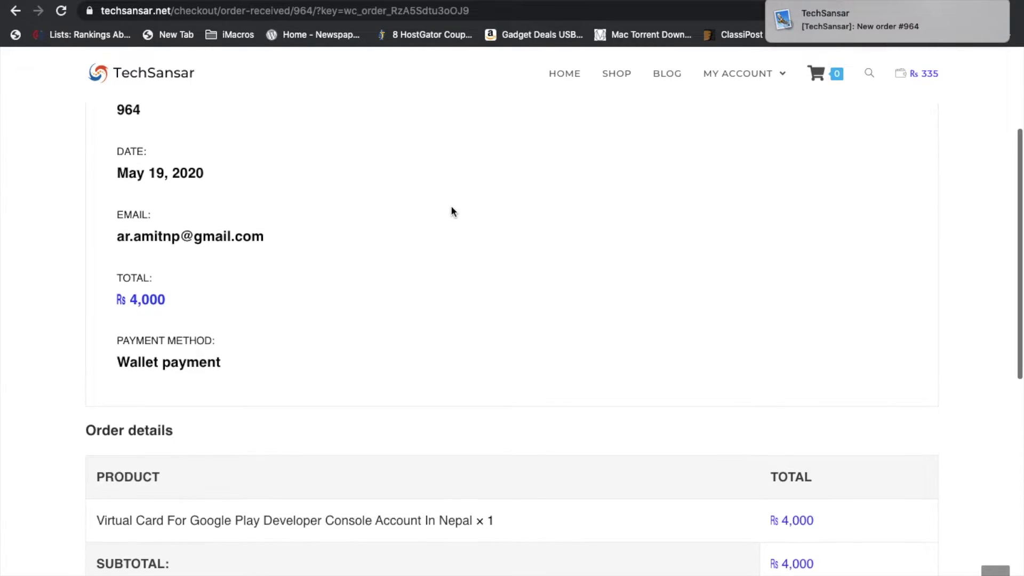
{"action": "scroll", "coordinate": [451, 211], "scroll_direction": "down", "scroll_amount": 8}
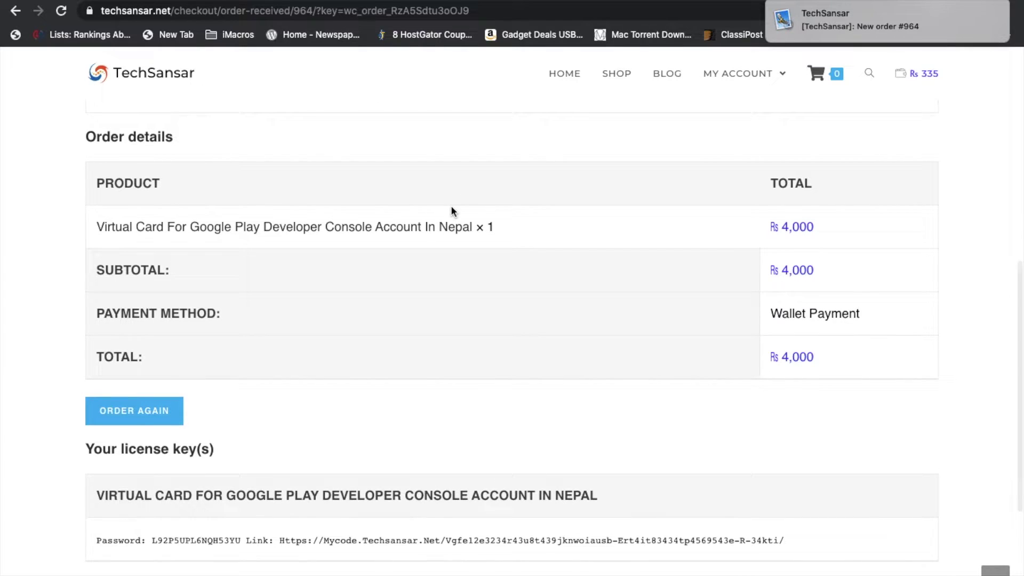
{"action": "scroll", "coordinate": [451, 211], "scroll_direction": "down", "scroll_amount": 3}
{"action": "scroll", "coordinate": [474, 256], "scroll_direction": "up", "scroll_amount": 15}
{"action": "scroll", "coordinate": [474, 256], "scroll_direction": "down", "scroll_amount": 13}
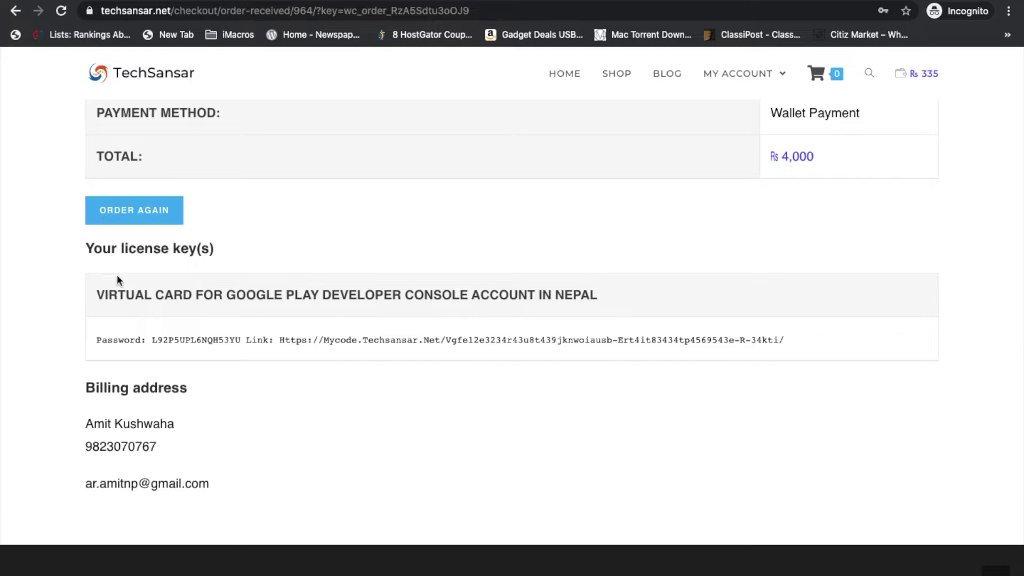
{"action": "scroll", "coordinate": [123, 278], "scroll_direction": "down", "scroll_amount": 1}
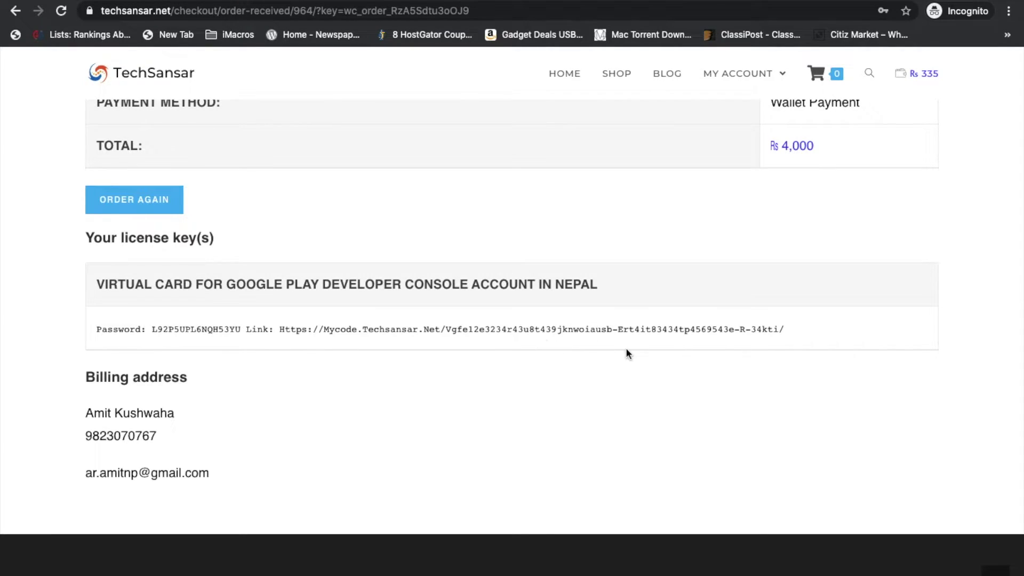
{"action": "scroll", "coordinate": [626, 350], "scroll_direction": "up", "scroll_amount": 1}
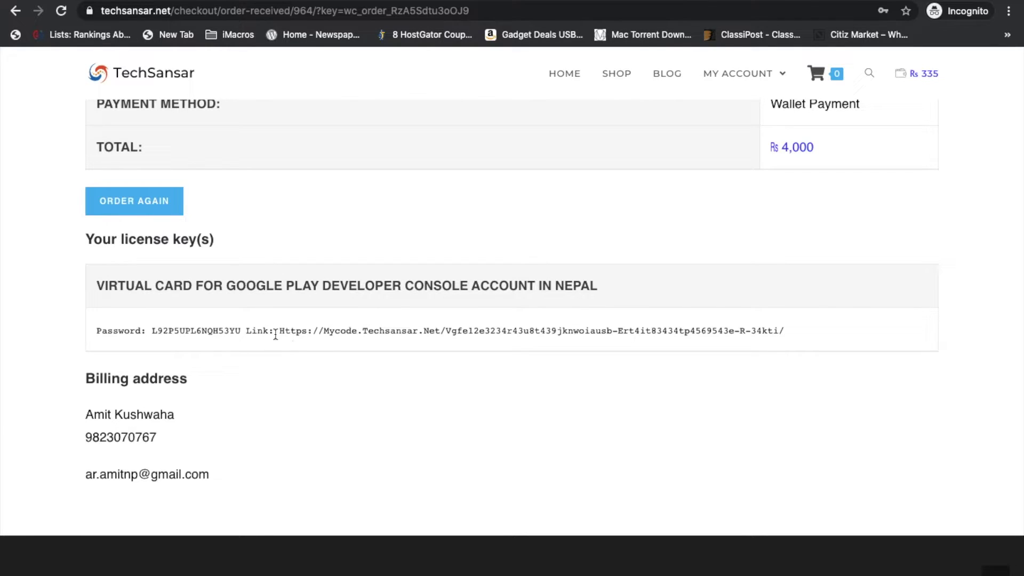
{"action": "scroll", "coordinate": [257, 249], "scroll_direction": "up", "scroll_amount": 5}
{"action": "scroll", "coordinate": [257, 249], "scroll_direction": "down", "scroll_amount": 5}
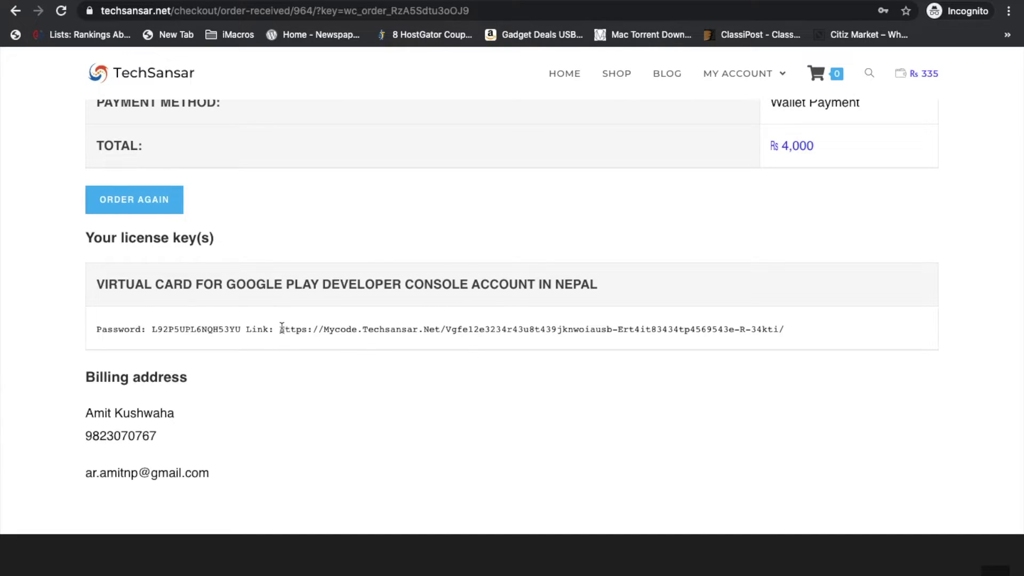
Step: Copy the license key link and load it in a new browser tab
{"action": "left_click_drag", "start_coordinate": [281, 327], "coordinate": [790, 336]}
{"action": "key", "text": "ctrl+c"}
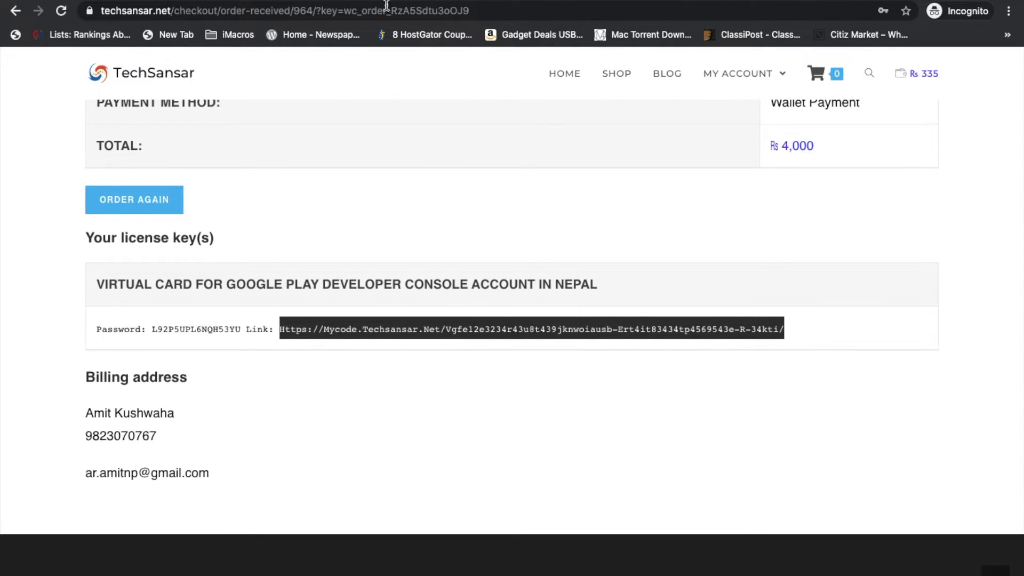
{"action": "key", "text": "ctrl+t"}
{"action": "key", "text": "ctrl+v"}
{"action": "key", "text": "Return"}
Step: Copy the card page password into the Password field
{"action": "left_click_drag", "start_coordinate": [152, 329], "coordinate": [239, 330]}
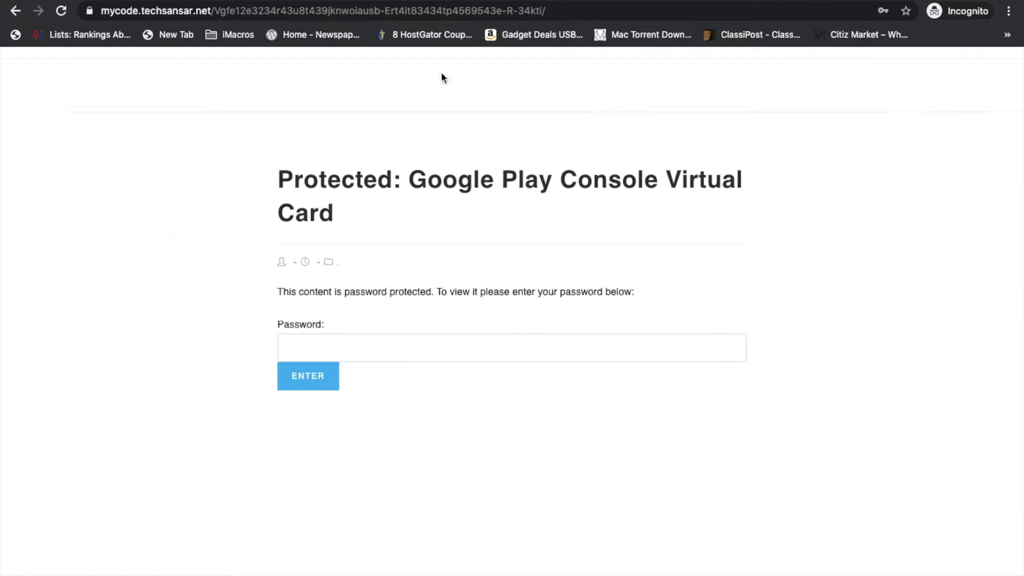
{"action": "left_click", "coordinate": [380, 348]}
{"action": "key", "text": "super+v"}
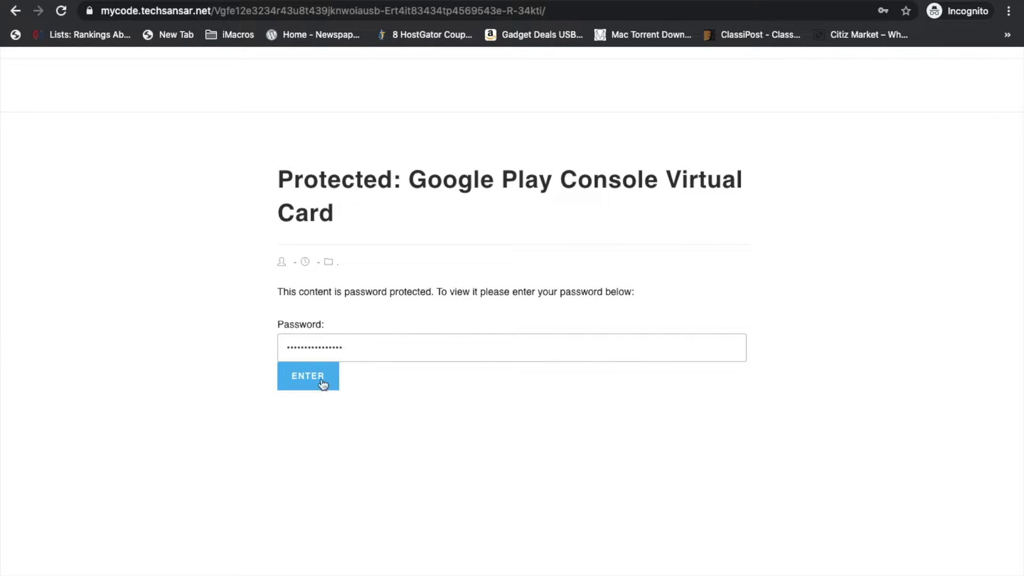
Step: Unlock the virtual card details with ENTER, look them over, then switch to the Google tab
{"action": "left_click", "coordinate": [307, 374]}
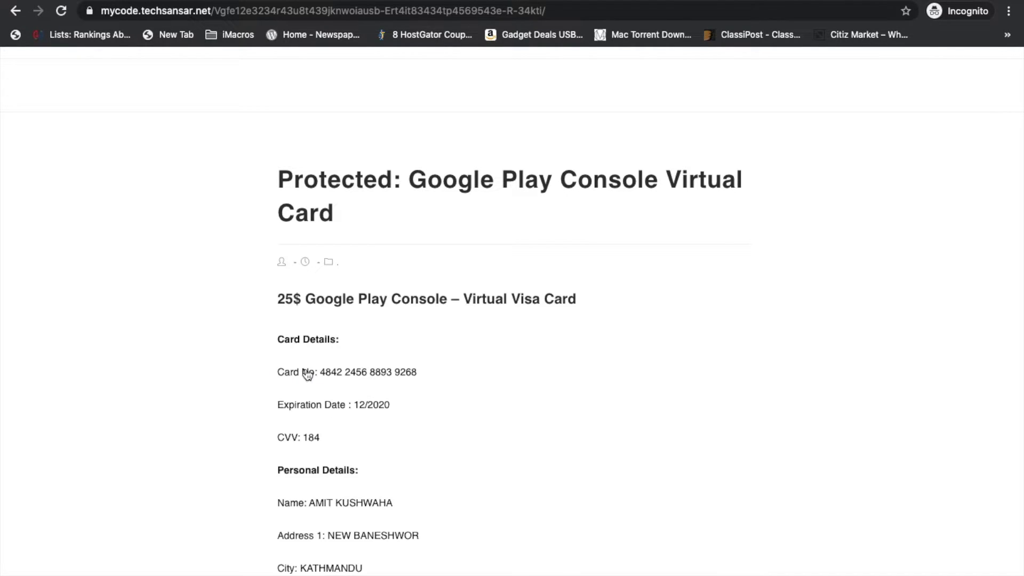
{"action": "scroll", "coordinate": [307, 375], "scroll_direction": "down", "scroll_amount": 3}
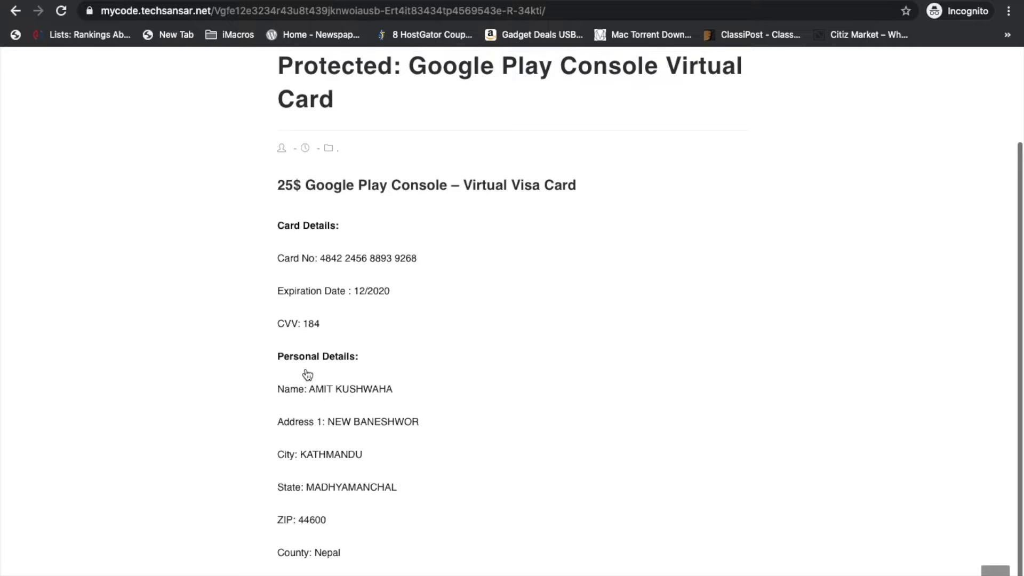
{"action": "scroll", "coordinate": [356, 285], "scroll_direction": "down", "scroll_amount": 1}
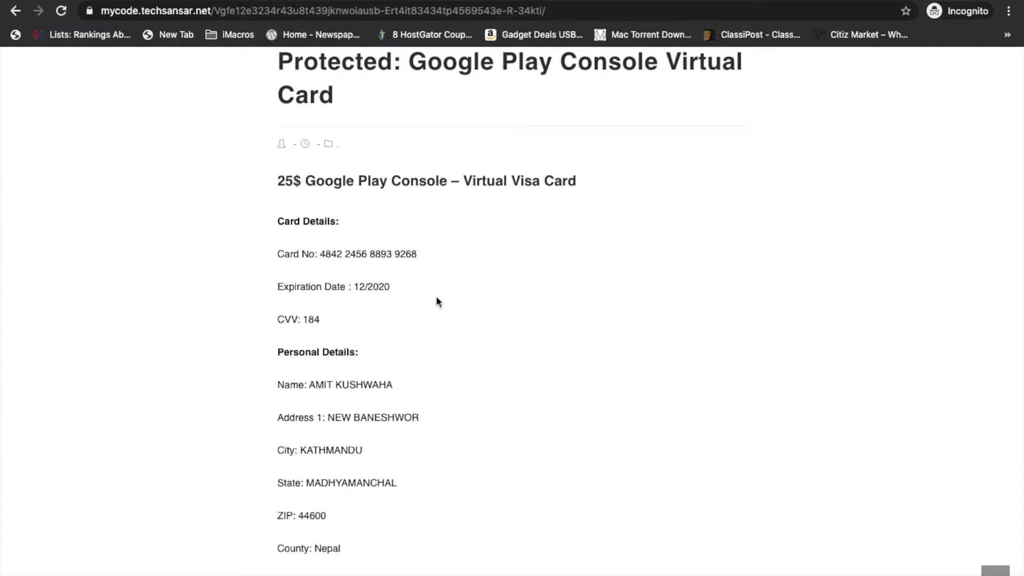
{"action": "scroll", "coordinate": [386, 323], "scroll_direction": "up", "scroll_amount": 1}
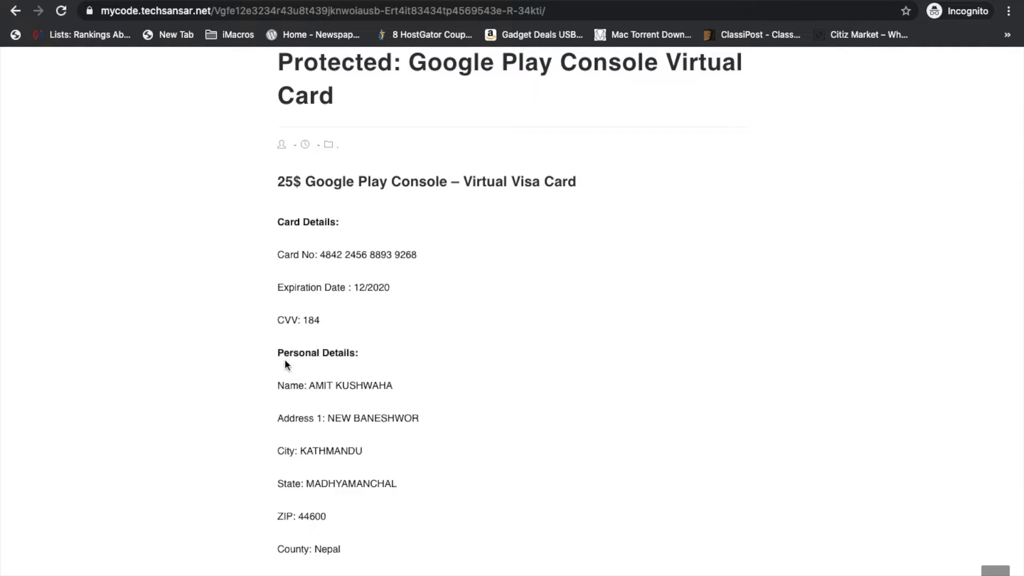
{"action": "scroll", "coordinate": [377, 190], "scroll_direction": "up", "scroll_amount": 2}
{"action": "scroll", "coordinate": [379, 393], "scroll_direction": "down", "scroll_amount": 2}
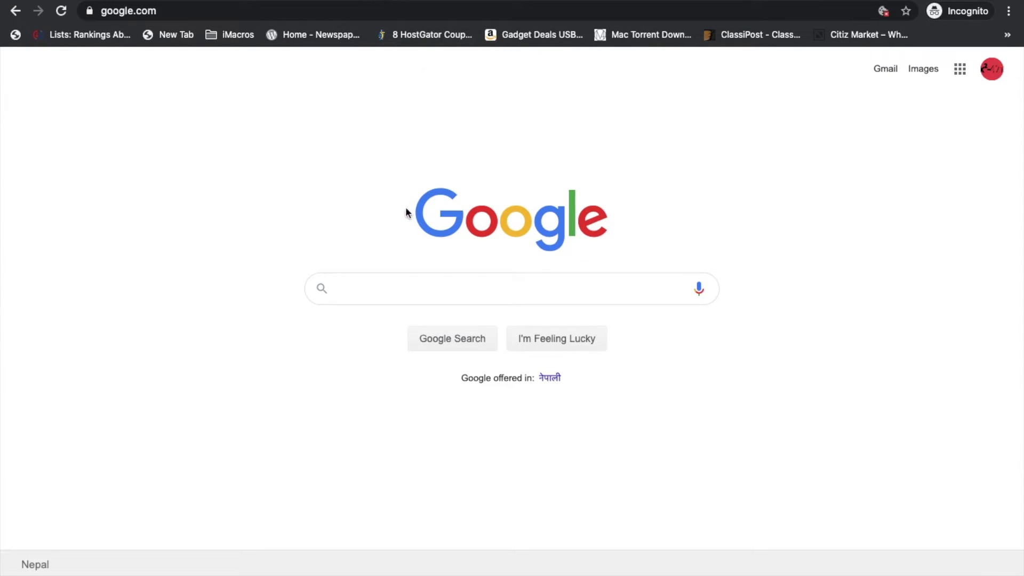
{"action": "left_click", "coordinate": [389, 286]}
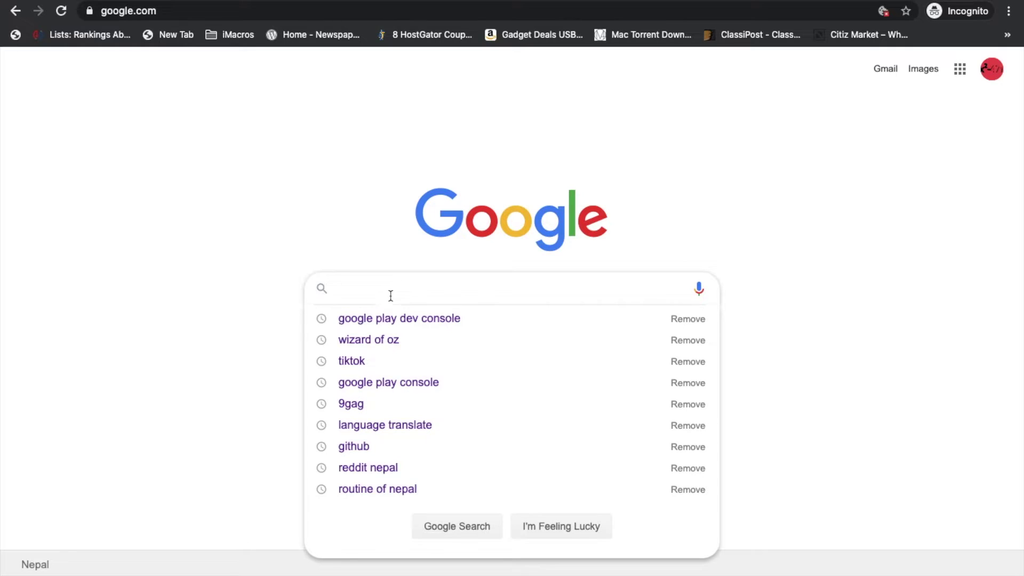
Step: Search 'google play dev console' and scroll the developer signup page to its terms
{"action": "left_click", "coordinate": [399, 317]}
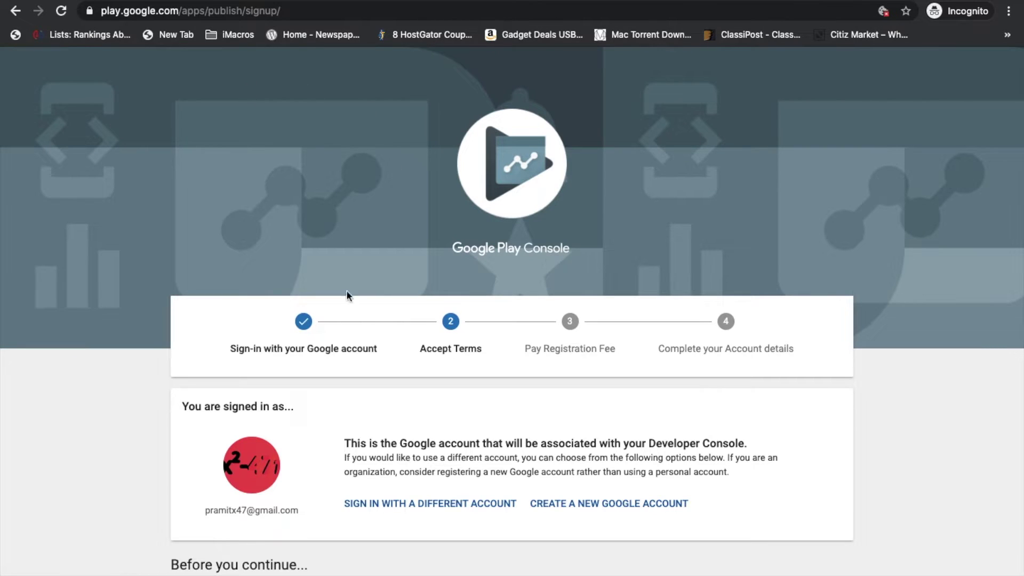
{"action": "scroll", "coordinate": [471, 377], "scroll_direction": "down", "scroll_amount": 2}
{"action": "scroll", "coordinate": [471, 375], "scroll_direction": "down", "scroll_amount": 6}
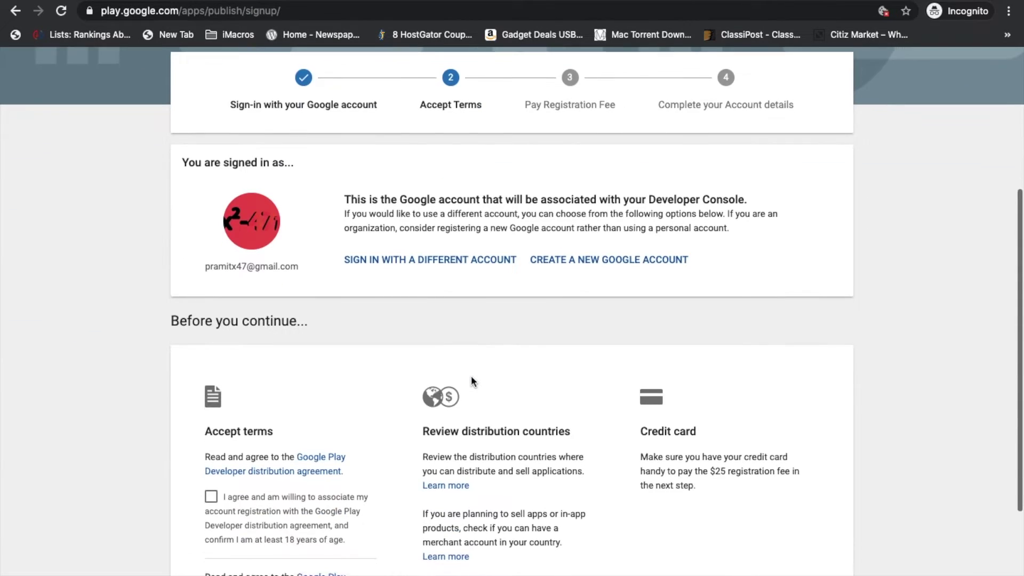
{"action": "scroll", "coordinate": [471, 376], "scroll_direction": "up", "scroll_amount": 8}
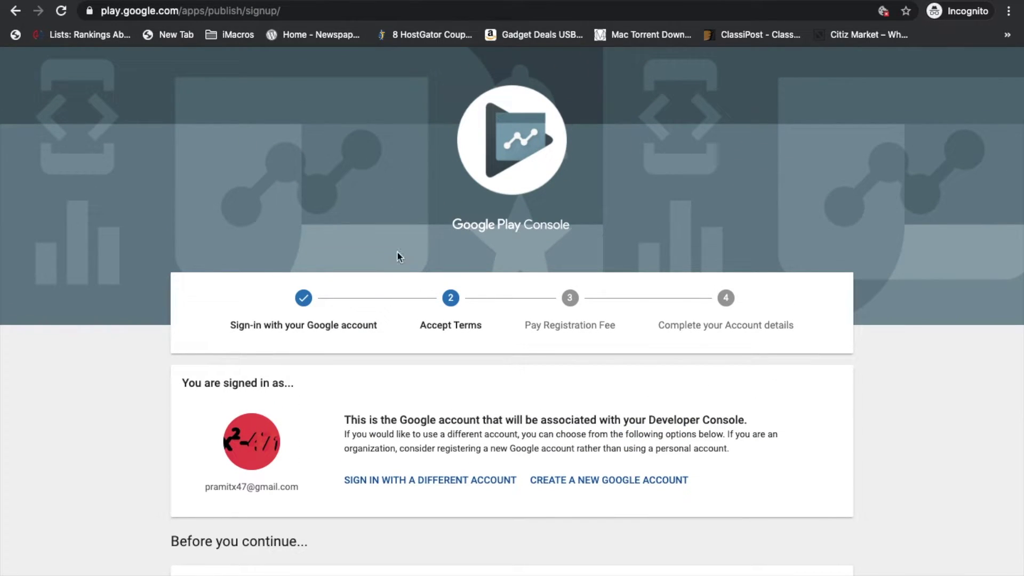
{"action": "scroll", "coordinate": [397, 251], "scroll_direction": "down", "scroll_amount": 3}
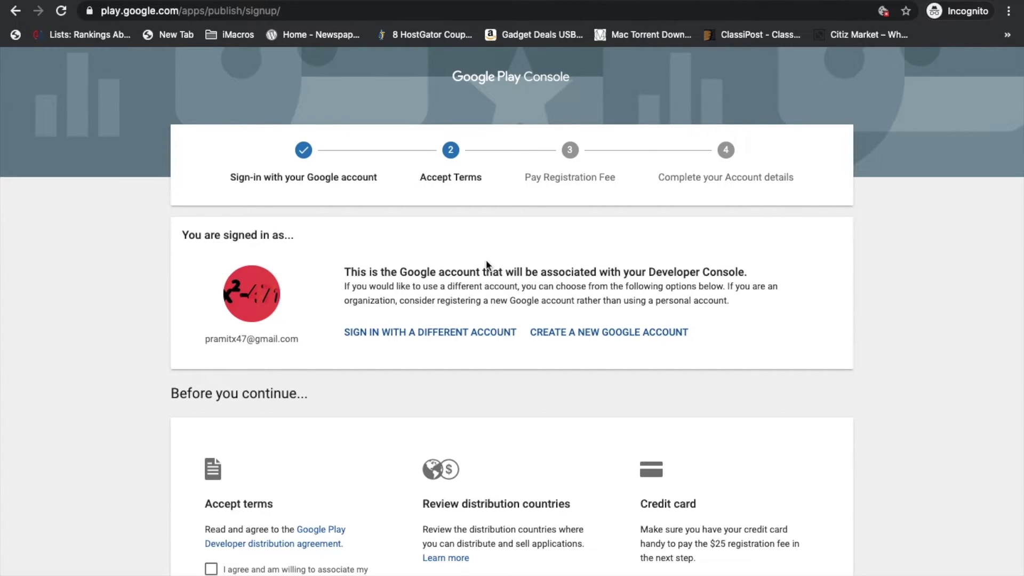
{"action": "scroll", "coordinate": [485, 260], "scroll_direction": "down", "scroll_amount": 5}
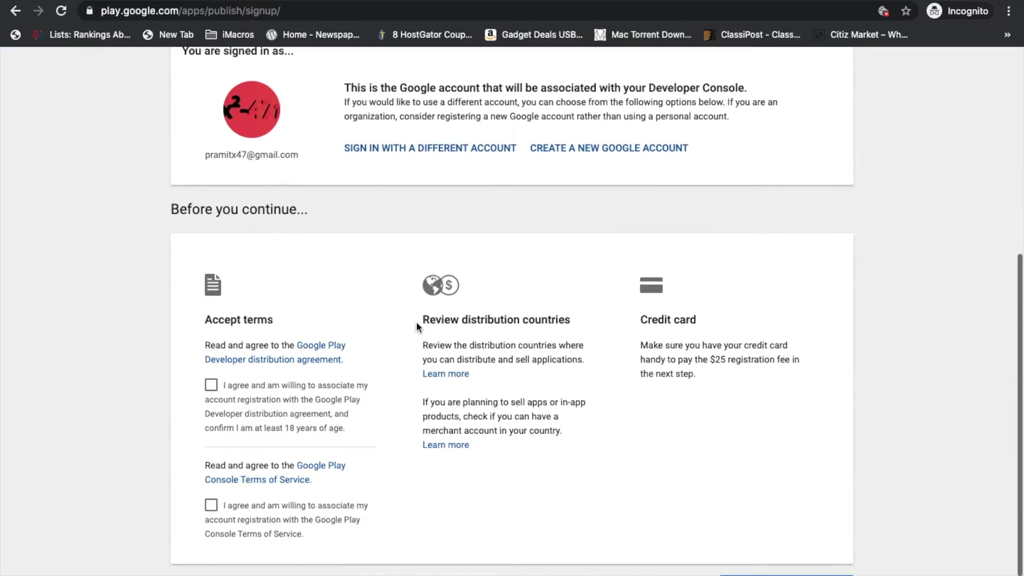
{"action": "scroll", "coordinate": [416, 322], "scroll_direction": "up", "scroll_amount": 5}
{"action": "scroll", "coordinate": [416, 322], "scroll_direction": "down", "scroll_amount": 3}
{"action": "right_click", "coordinate": [417, 320]}
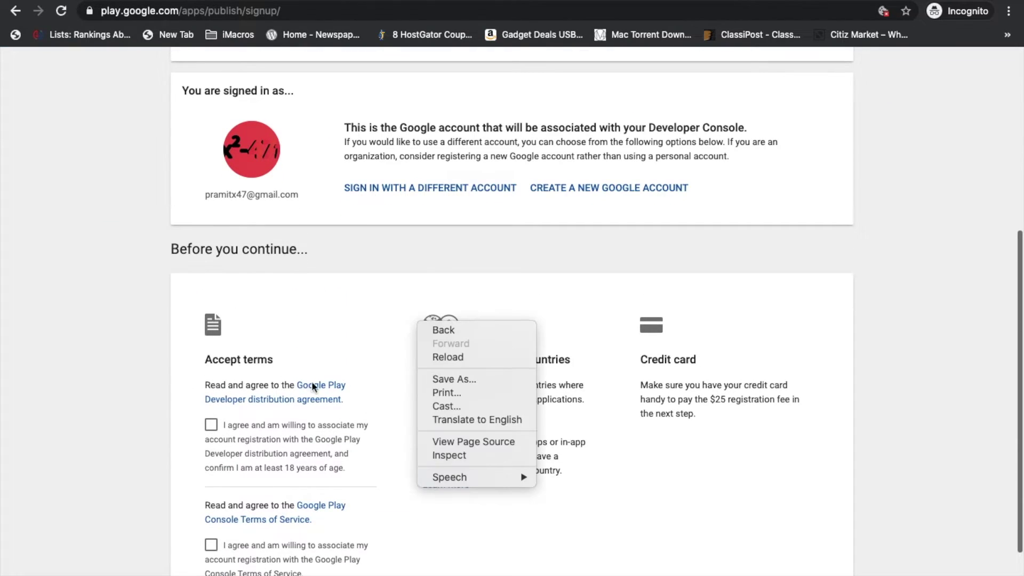
{"action": "left_click", "coordinate": [257, 423]}
{"action": "scroll", "coordinate": [261, 427], "scroll_direction": "down", "scroll_amount": 3}
Step: Accept the distribution agreement and Play Console Terms of Service, then continue to payment
{"action": "left_click", "coordinate": [211, 332]}
{"action": "left_click", "coordinate": [211, 453]}
{"action": "scroll", "coordinate": [475, 379], "scroll_direction": "up", "scroll_amount": 1}
{"action": "scroll", "coordinate": [478, 382], "scroll_direction": "down", "scroll_amount": 1}
{"action": "left_click", "coordinate": [787, 536]}
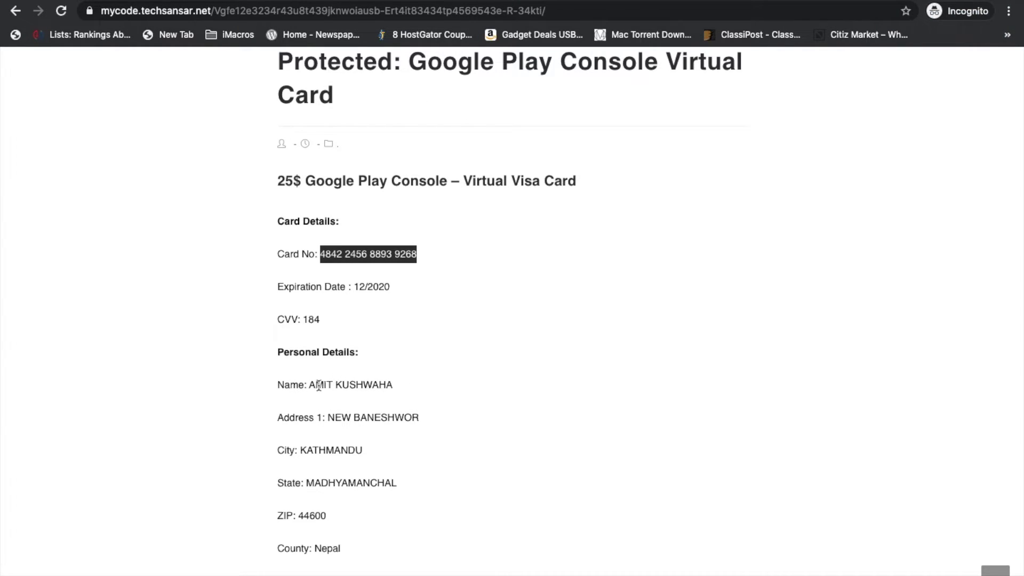
Step: Replace the purchase form's cardholder name with the virtual card's cardholder name
{"action": "left_click_drag", "start_coordinate": [309, 385], "coordinate": [393, 386]}
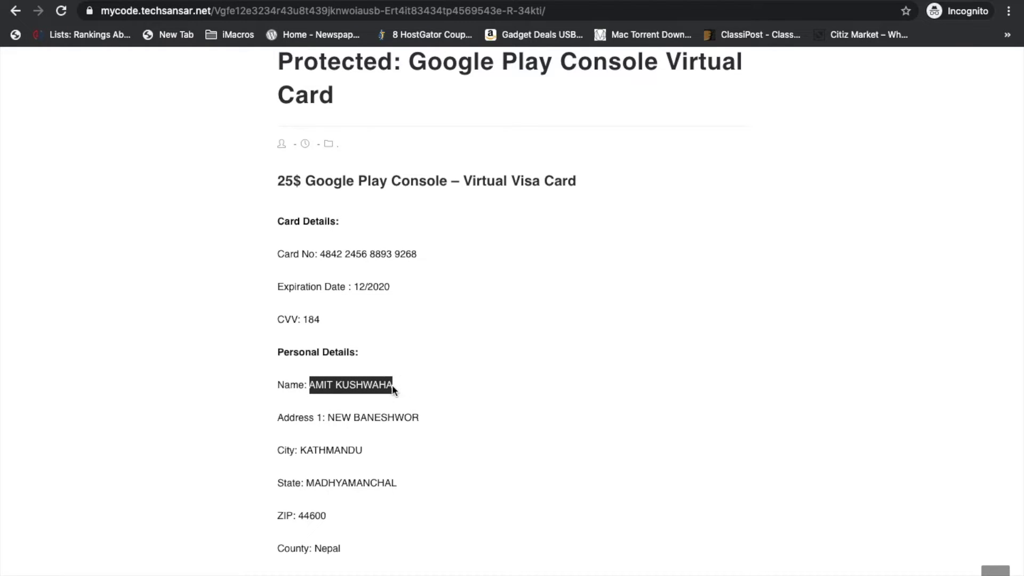
{"action": "key", "text": "ctrl+Tab"}
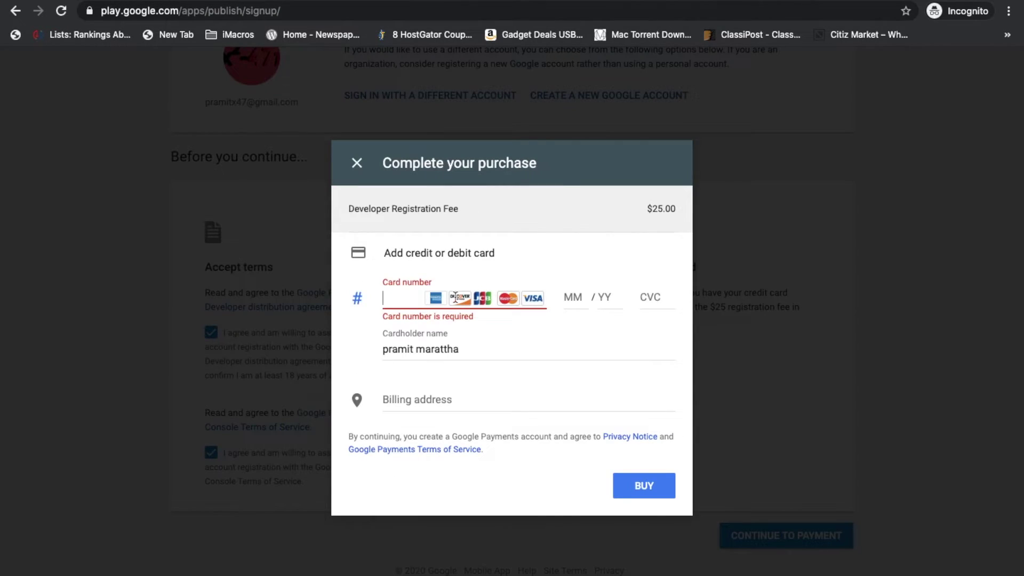
{"action": "left_click_drag", "start_coordinate": [459, 349], "coordinate": [327, 324]}
{"action": "key", "text": "BackSpace"}
{"action": "key", "text": "ctrl+v"}
Step: Paste the virtual card number into the card number field
{"action": "left_click", "coordinate": [406, 294]}
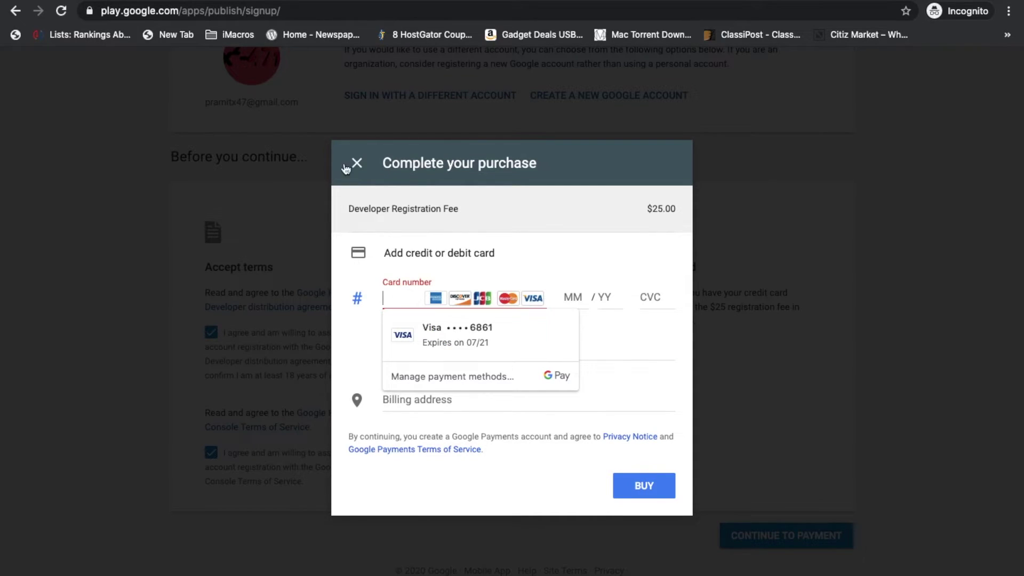
{"action": "key", "text": "ctrl+Tab"}
{"action": "left_click_drag", "start_coordinate": [419, 255], "coordinate": [323, 250]}
{"action": "key", "text": "ctrl+c"}
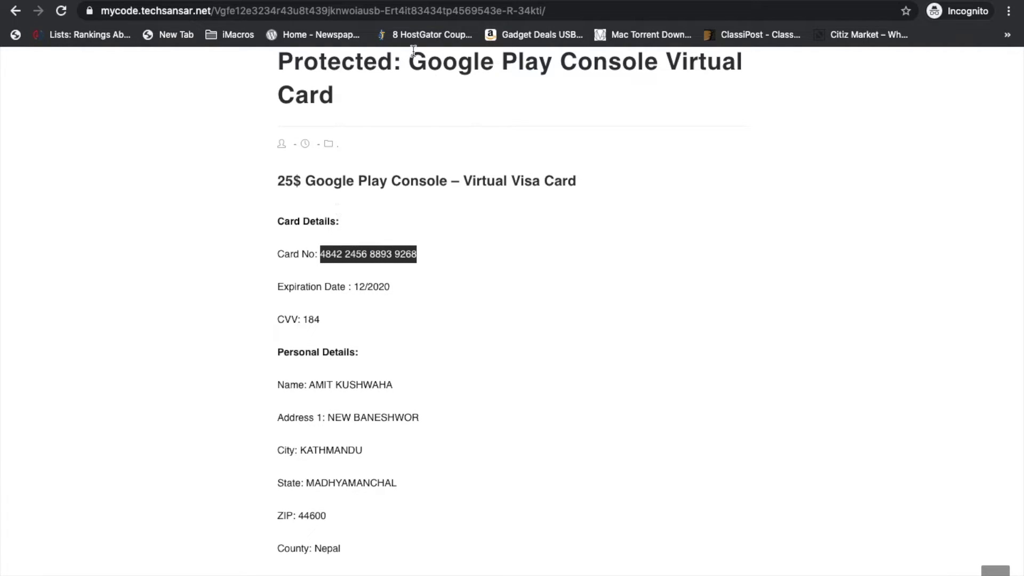
{"action": "key", "text": "ctrl+shift+Tab"}
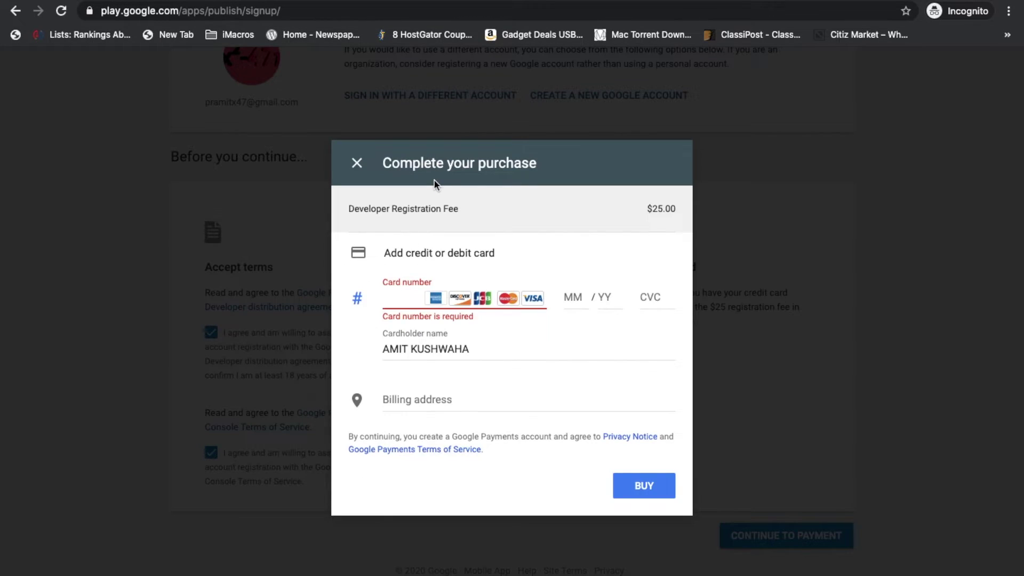
{"action": "key", "text": "ctrl+v"}
Step: Enter the virtual card's MM/YY expiry date and its security code
{"action": "left_click", "coordinate": [580, 300]}
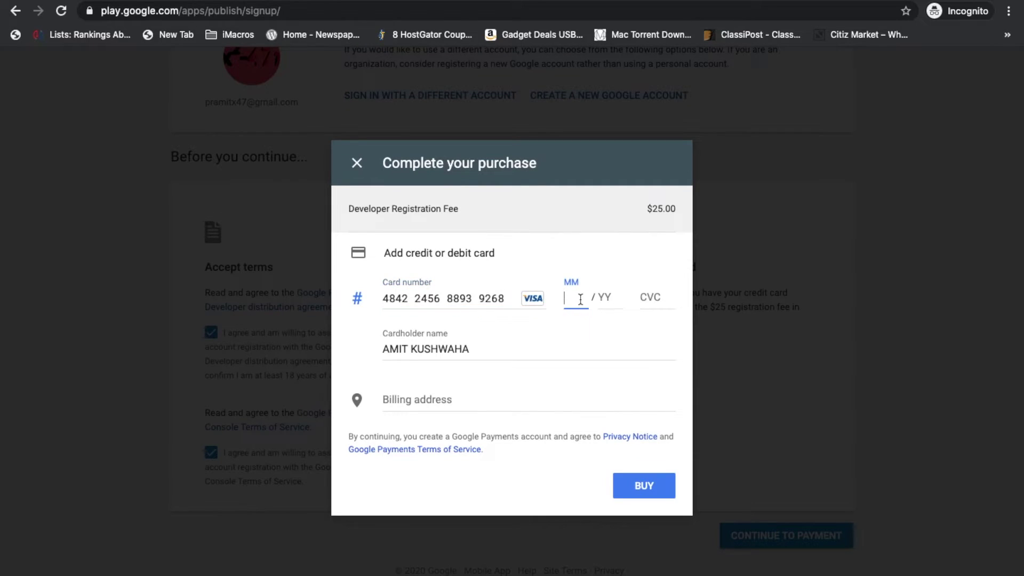
{"action": "key", "text": "ctrl+Tab"}
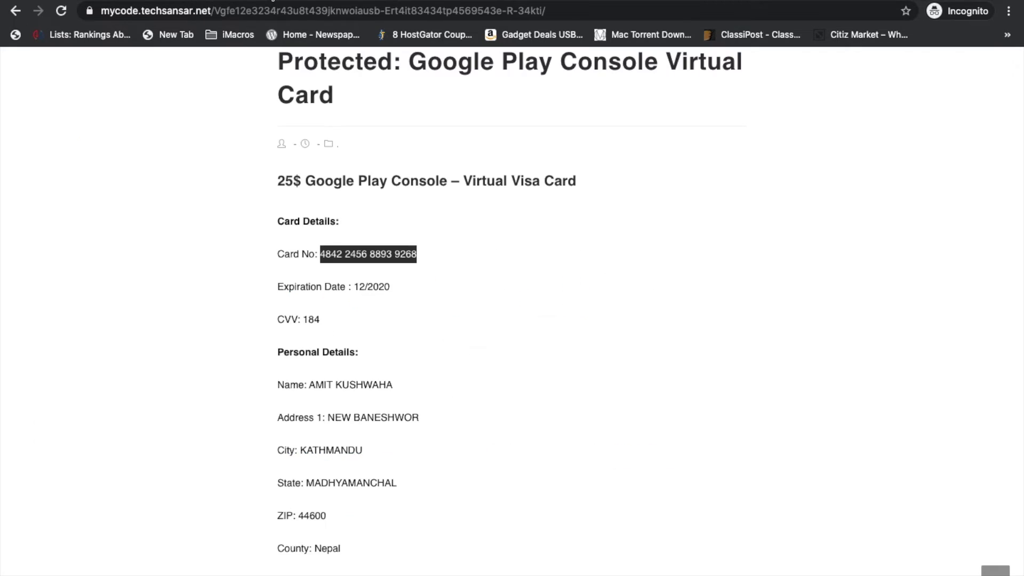
{"action": "left_click", "coordinate": [389, 319]}
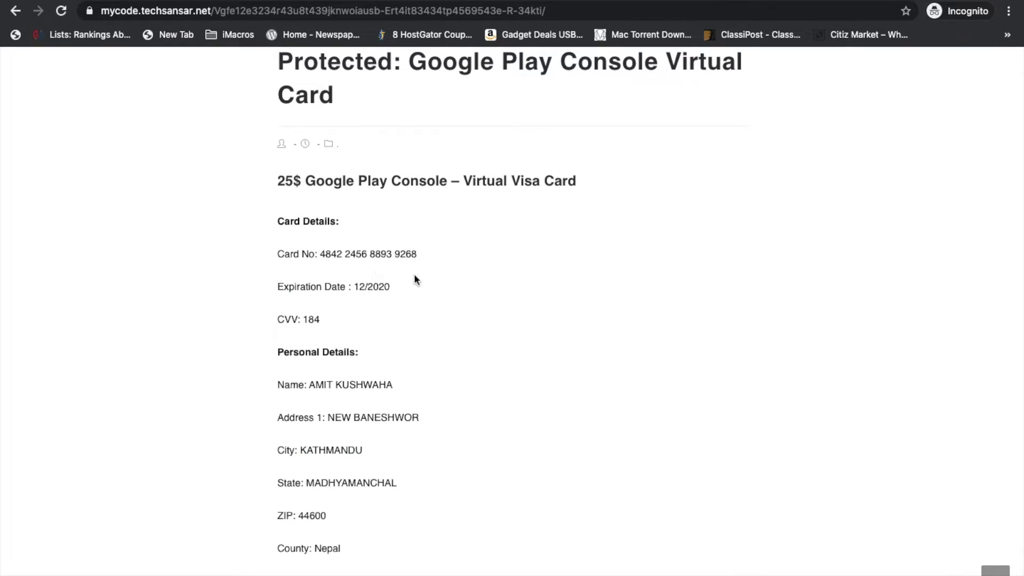
{"action": "key", "text": "ctrl+shift+Tab"}
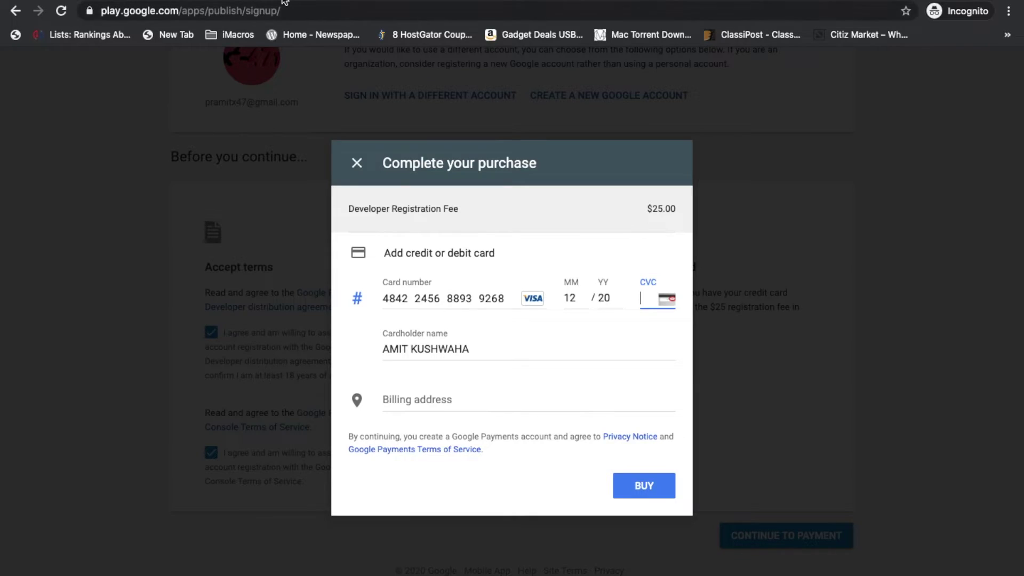
{"action": "key", "text": "ctrl+Tab"}
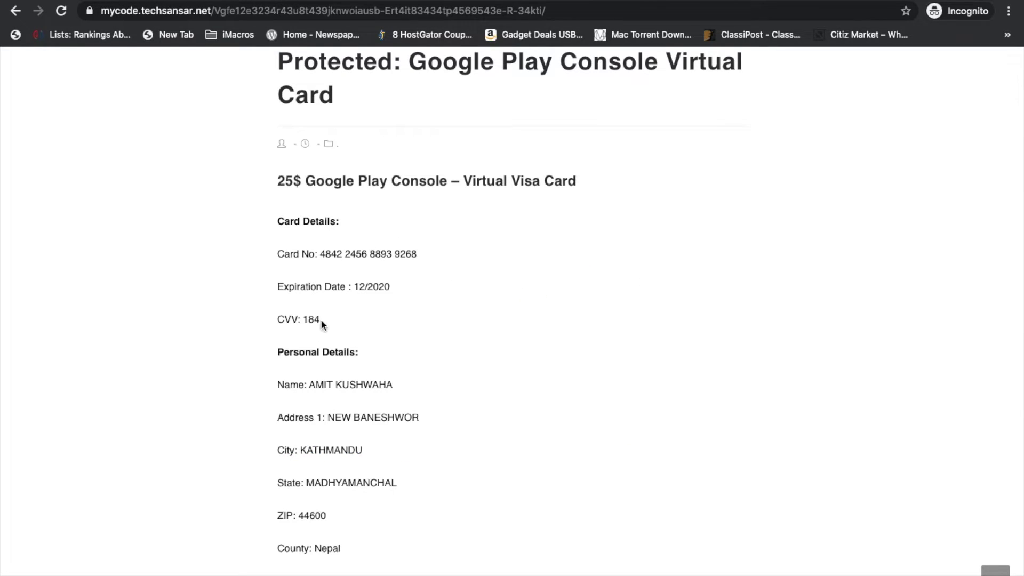
{"action": "key", "text": "ctrl+shift+Tab"}
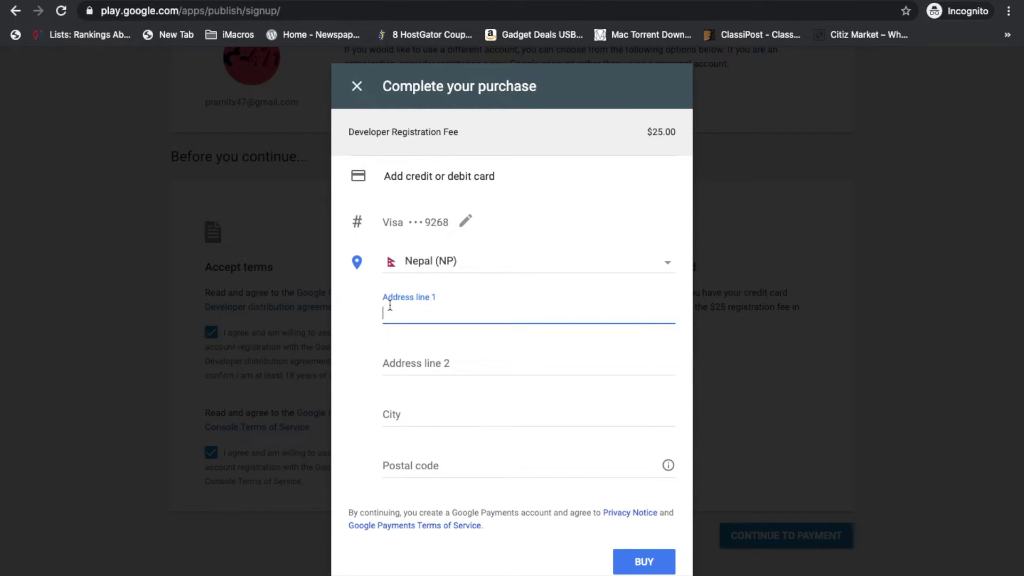
Step: Copy the card's street address into Address line 1
{"action": "key", "text": "ctrl+Tab"}
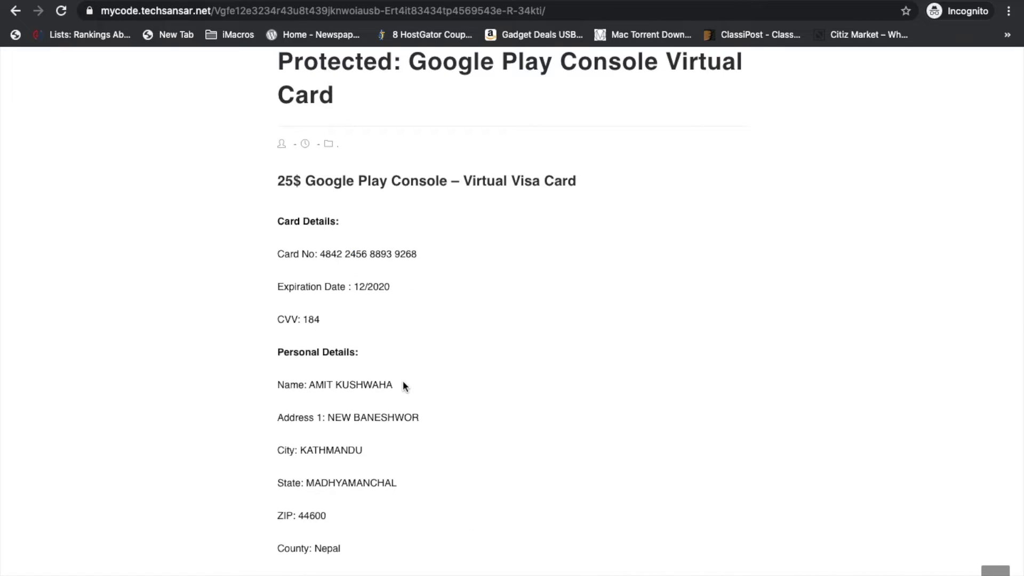
{"action": "left_click_drag", "start_coordinate": [329, 417], "coordinate": [425, 422]}
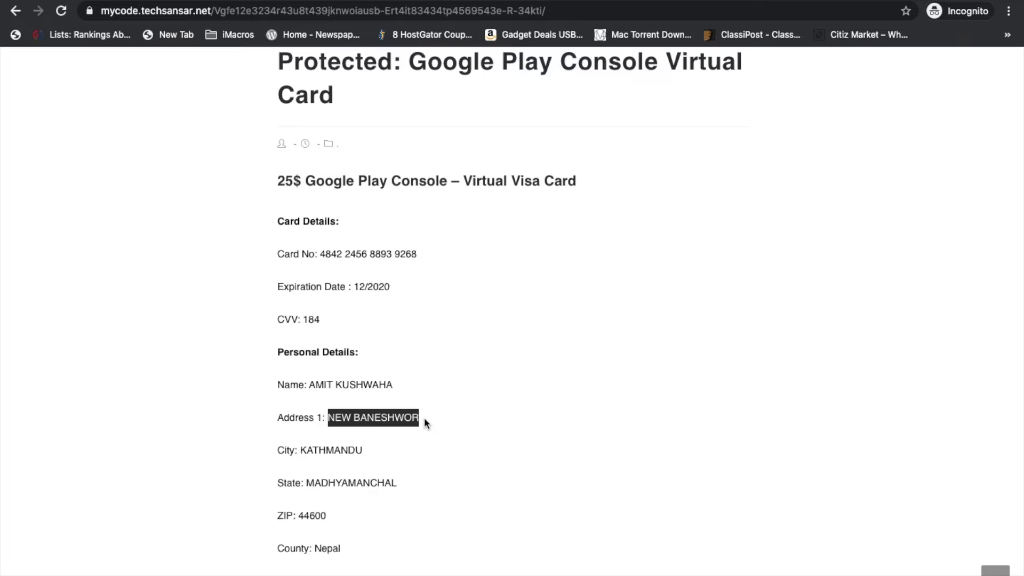
{"action": "key", "text": "ctrl+c"}
{"action": "key", "text": "ctrl+Tab"}
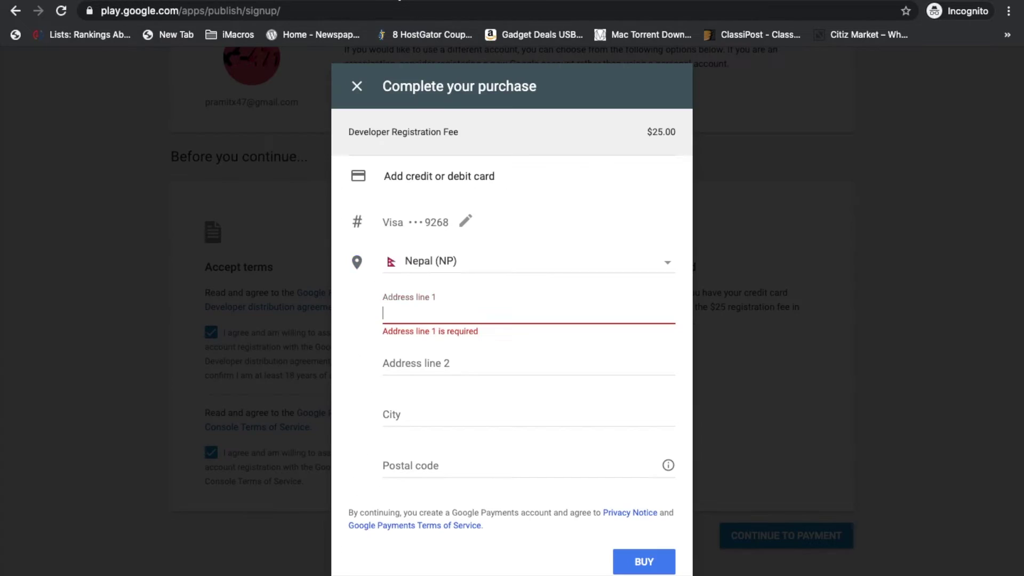
{"action": "key", "text": "ctrl+v"}
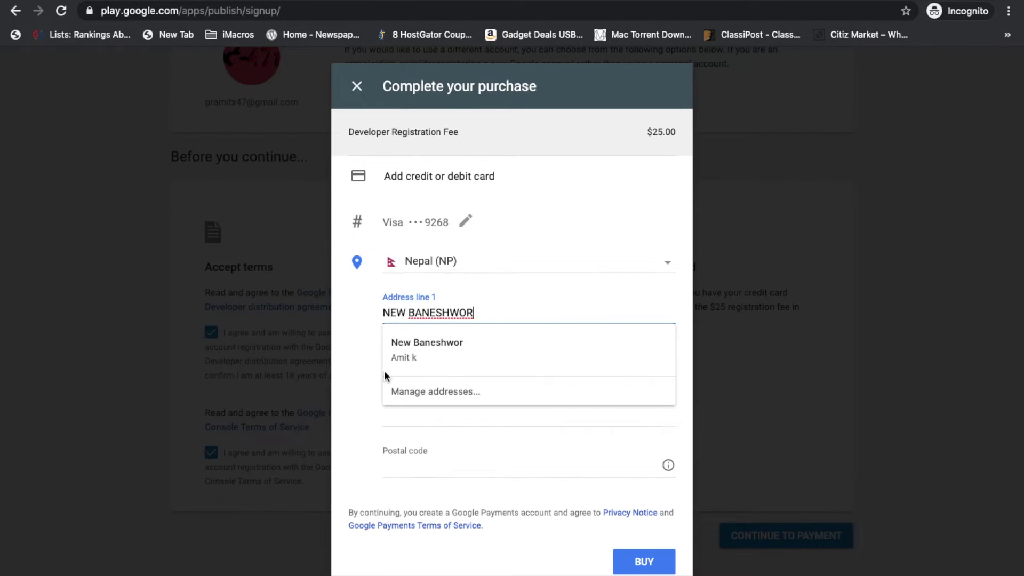
{"action": "left_click", "coordinate": [354, 358]}
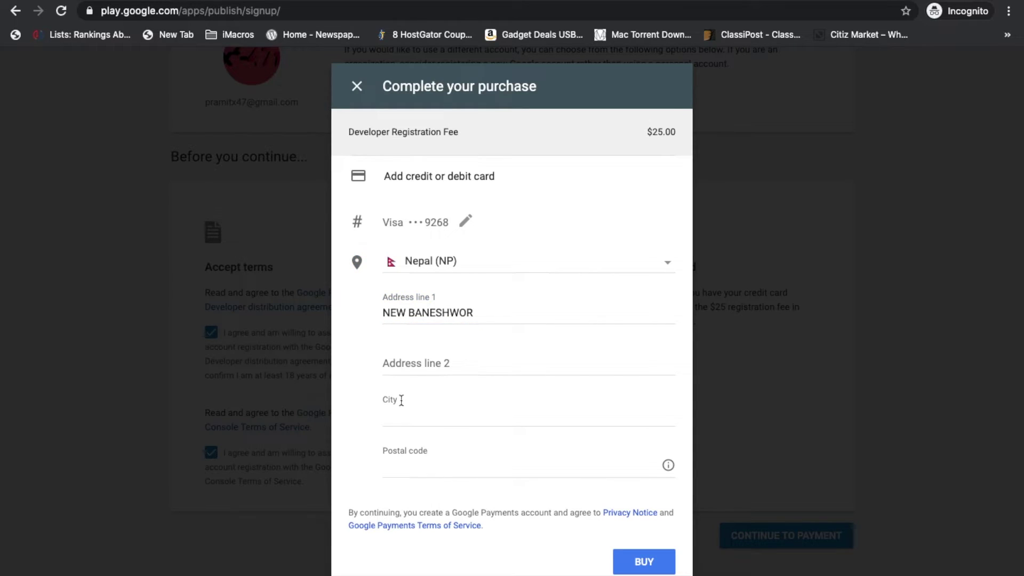
Step: Copy the card's city name into the City field
{"action": "left_click", "coordinate": [401, 397]}
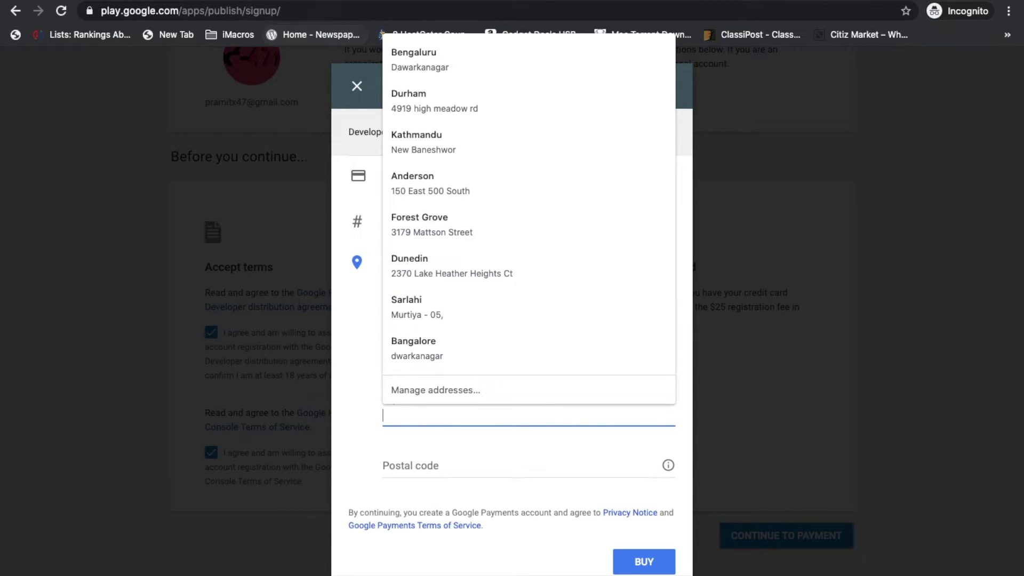
{"action": "key", "text": "ctrl+Tab"}
{"action": "left_click_drag", "start_coordinate": [300, 449], "coordinate": [367, 451]}
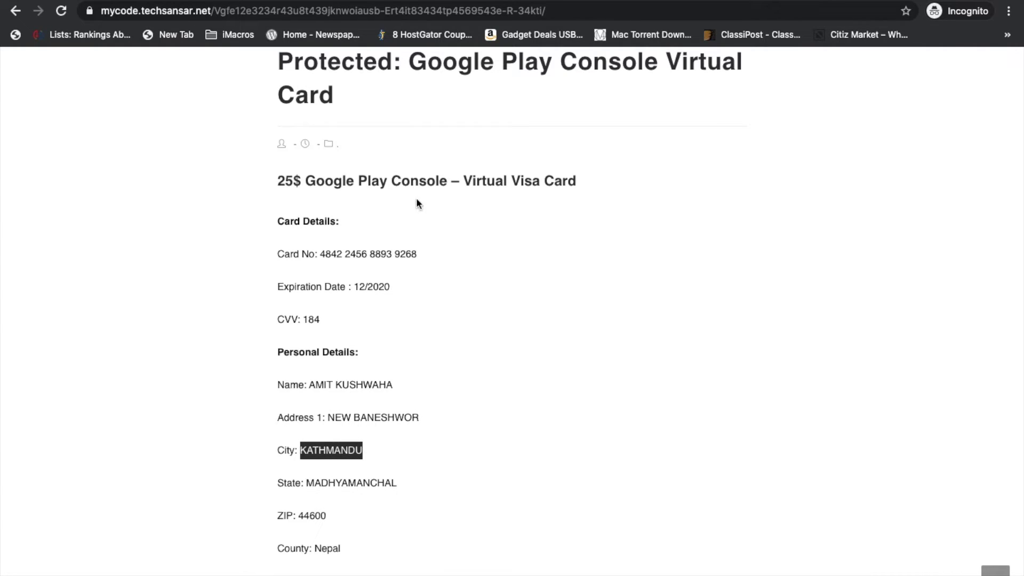
{"action": "key", "text": "ctrl+Tab"}
{"action": "key", "text": "ctrl+v"}
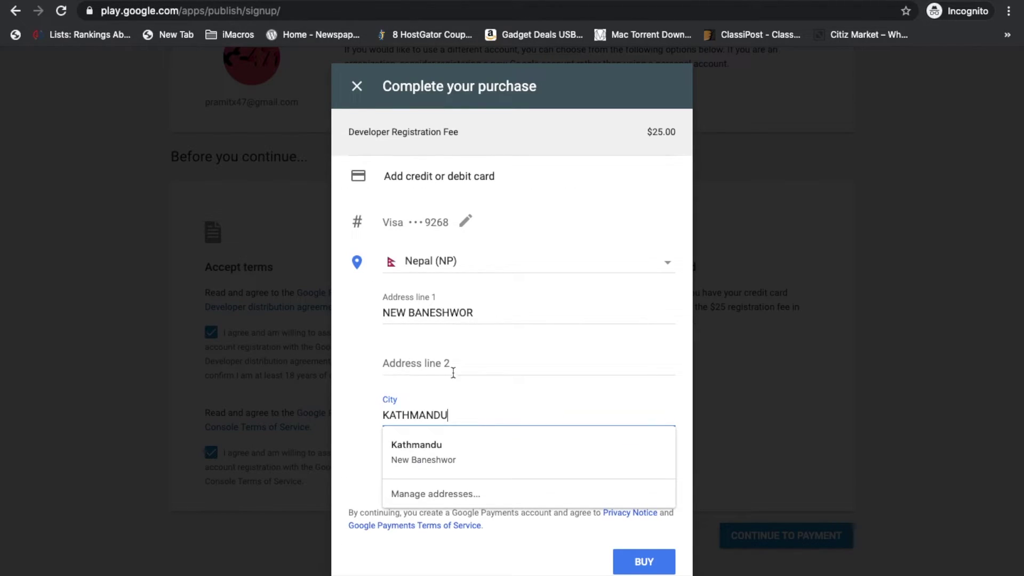
{"action": "left_click", "coordinate": [353, 424]}
Step: Enter the card's ZIP as the Postal code and pay the $25 registration fee
{"action": "left_click", "coordinate": [392, 460]}
{"action": "key", "text": "ctrl+Tab"}
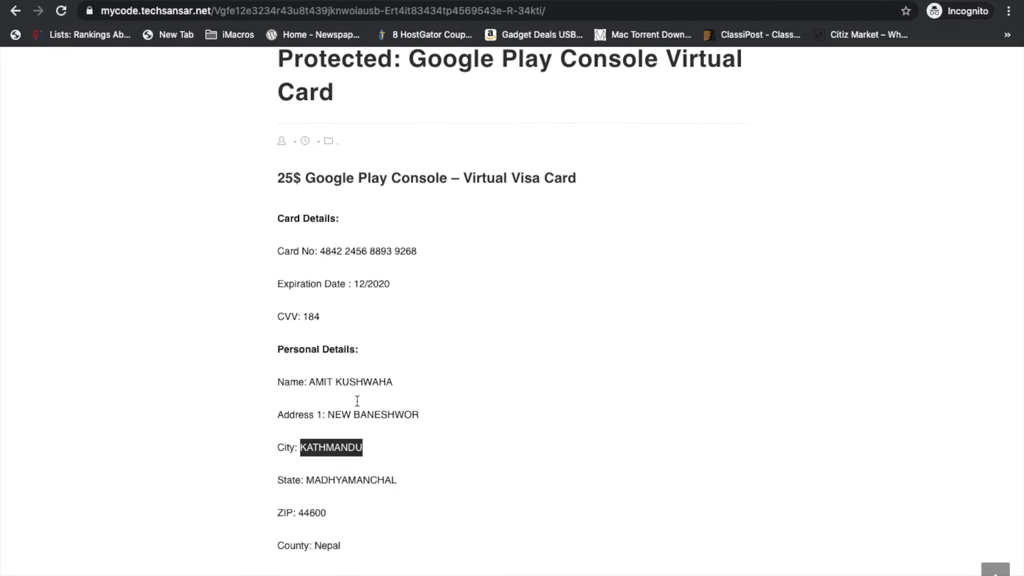
{"action": "left_click", "coordinate": [297, 516]}
{"action": "left_click_drag", "start_coordinate": [298, 515], "coordinate": [335, 515]}
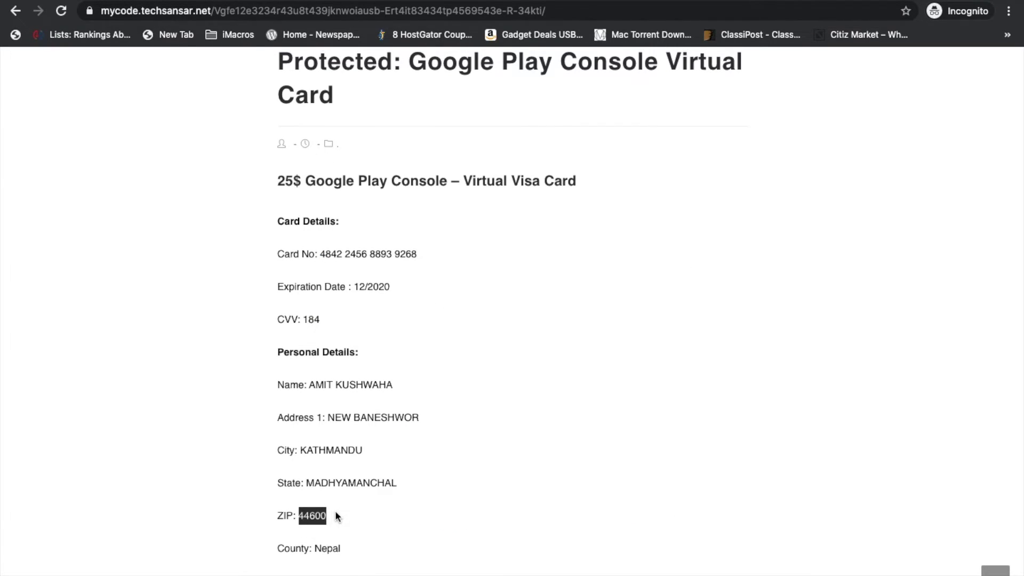
{"action": "key", "text": "ctrl+c"}
{"action": "key", "text": "ctrl+Tab"}
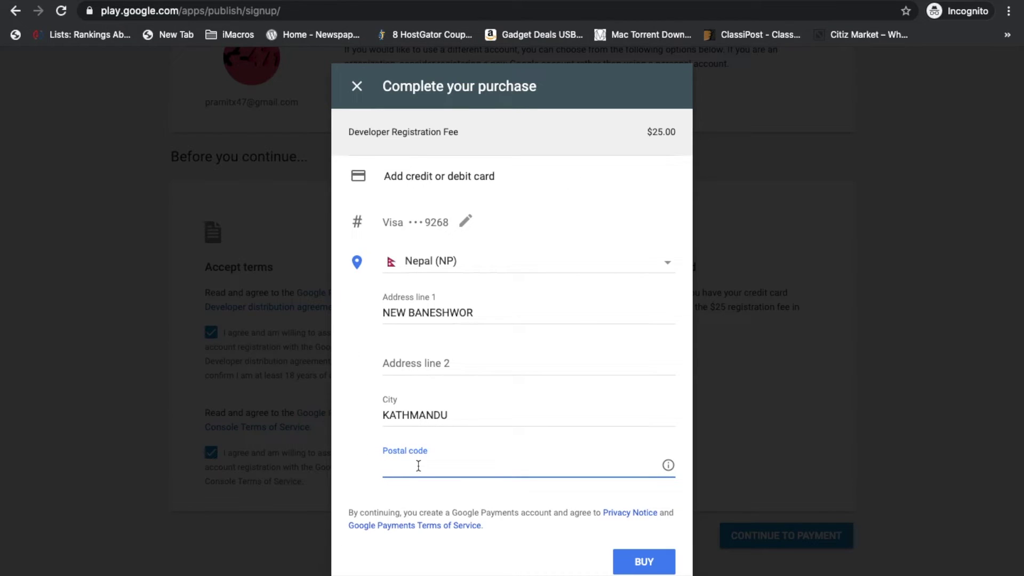
{"action": "key", "text": "ctrl+v"}
{"action": "left_click", "coordinate": [353, 471]}
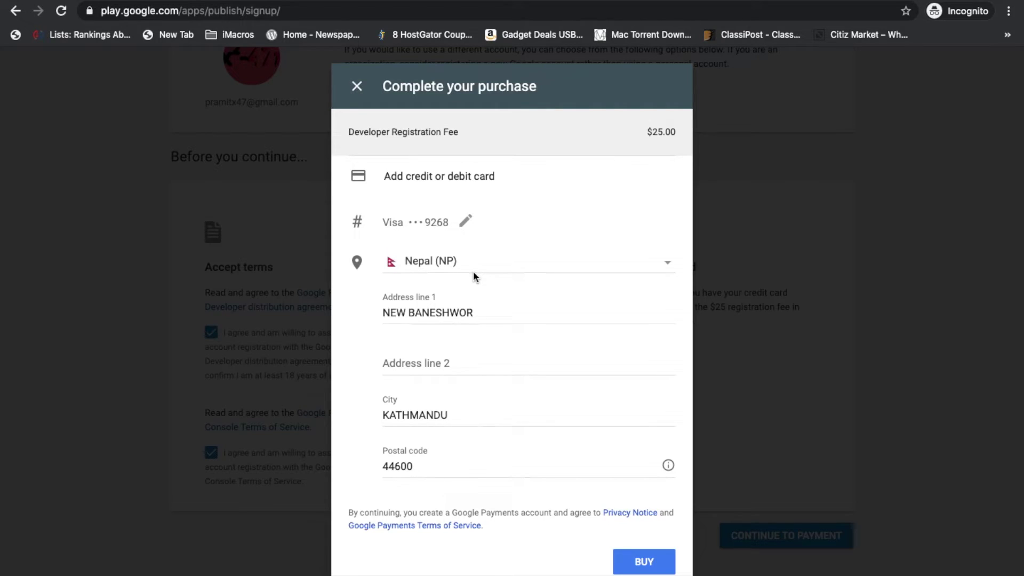
{"action": "left_click", "coordinate": [642, 565]}
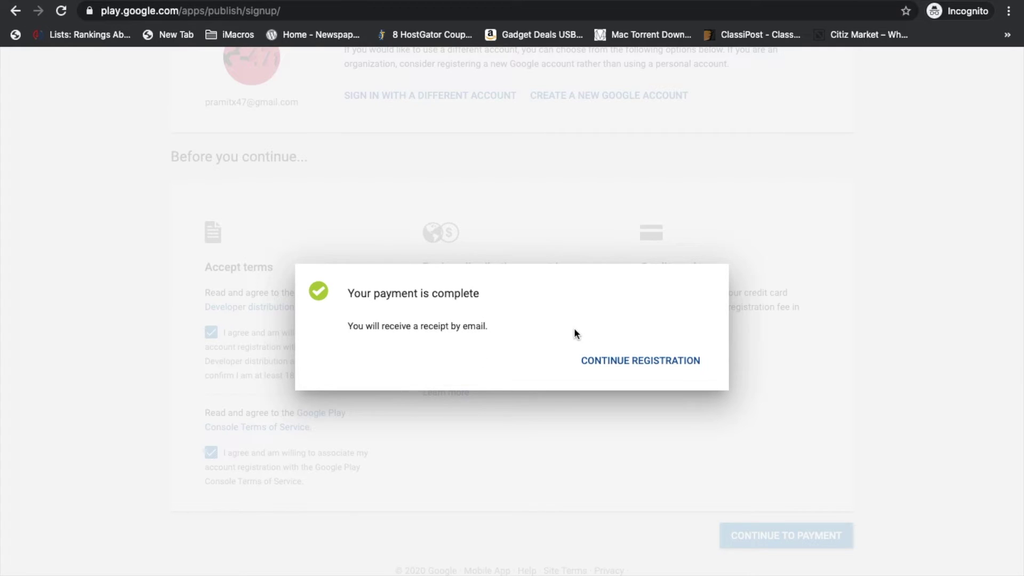
Step: Continue from the payment-complete confirmation to the Developer Profile form
{"action": "left_click", "coordinate": [620, 365]}
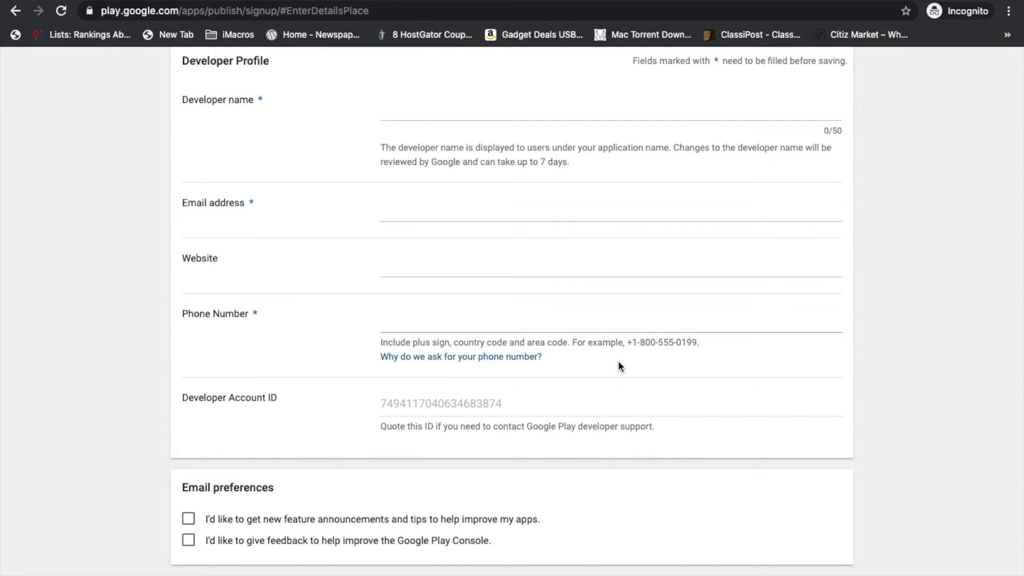
Step: Enter the developer name and the developer's phone number in the profile form
{"action": "scroll", "coordinate": [320, 261], "scroll_direction": "down", "scroll_amount": 1}
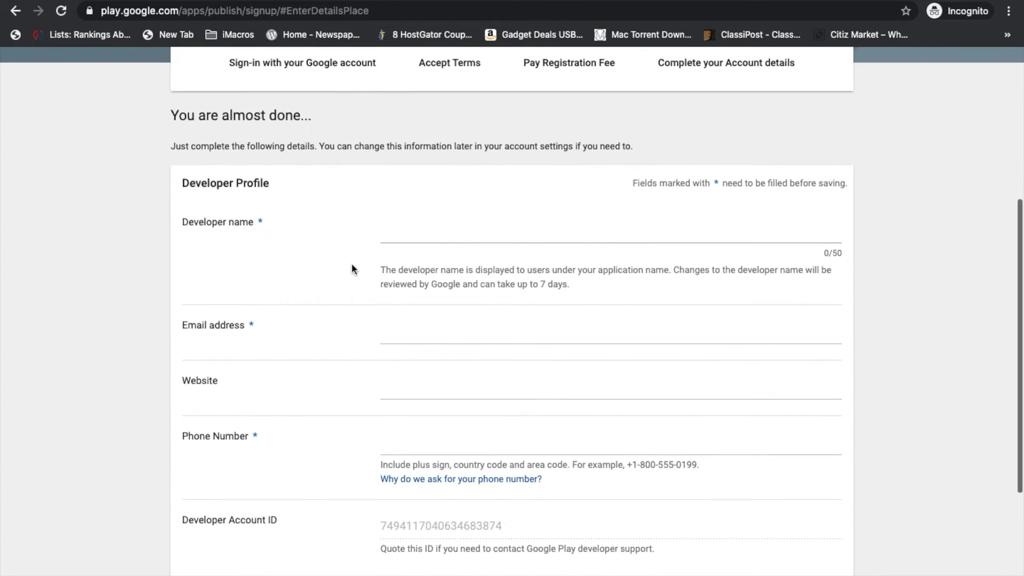
{"action": "left_click", "coordinate": [406, 228]}
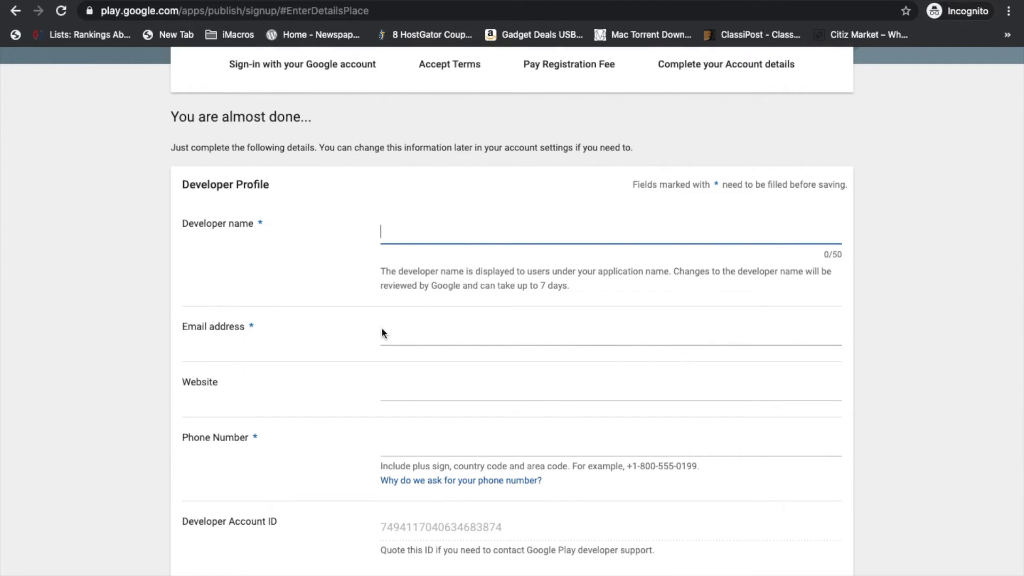
{"action": "scroll", "coordinate": [432, 333], "scroll_direction": "down", "scroll_amount": 1}
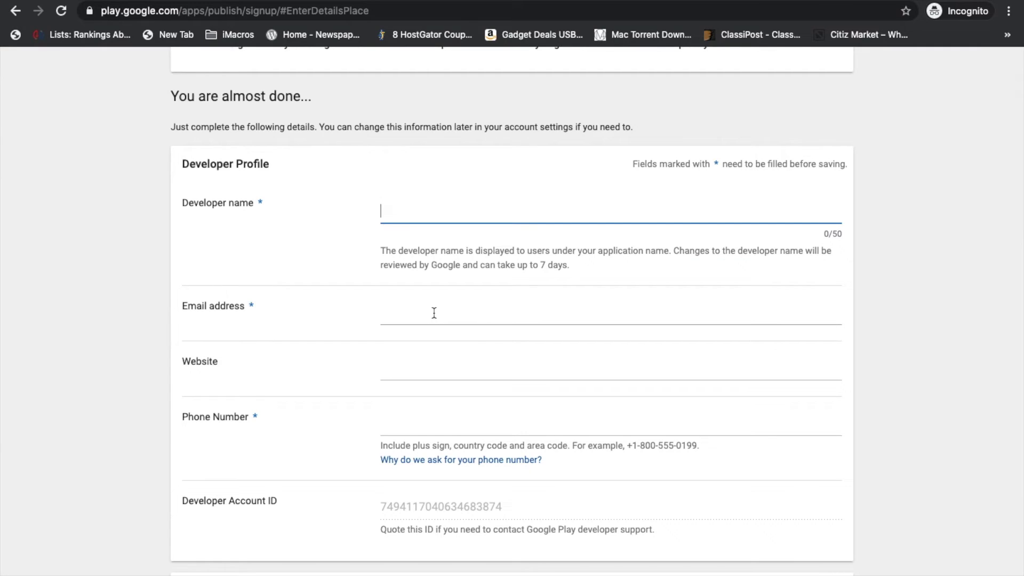
{"action": "scroll", "coordinate": [290, 402], "scroll_direction": "down", "scroll_amount": 1}
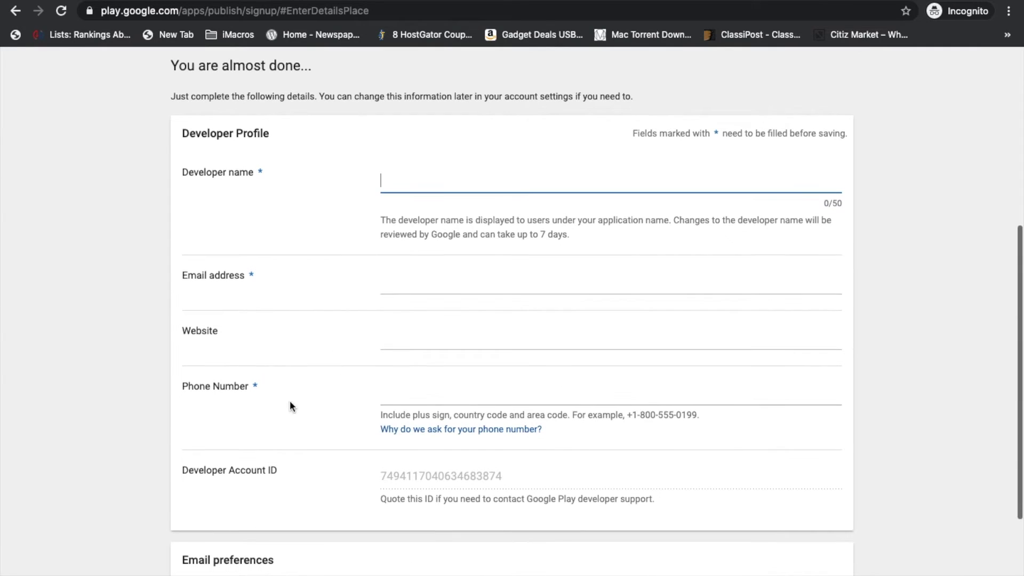
{"action": "left_click", "coordinate": [403, 393]}
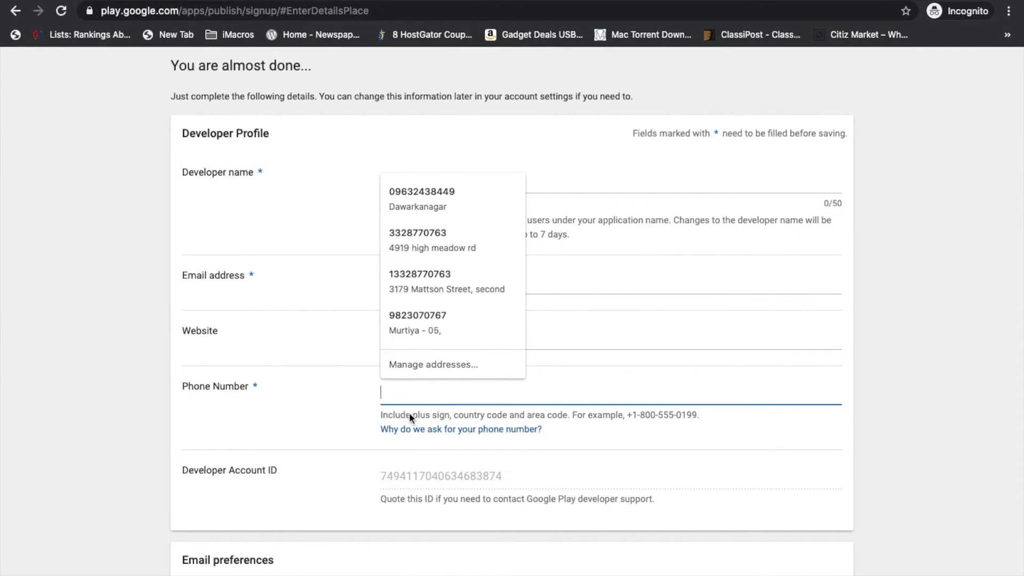
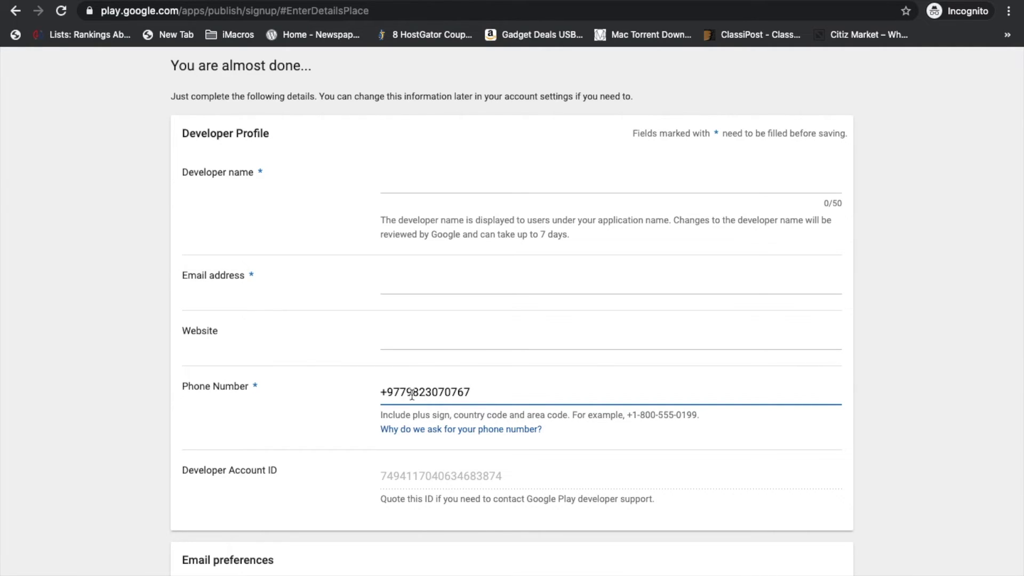
Step: Opt into feature announcements and Play Console feedback emails, then complete the registration
{"action": "scroll", "coordinate": [491, 394], "scroll_direction": "down", "scroll_amount": 3}
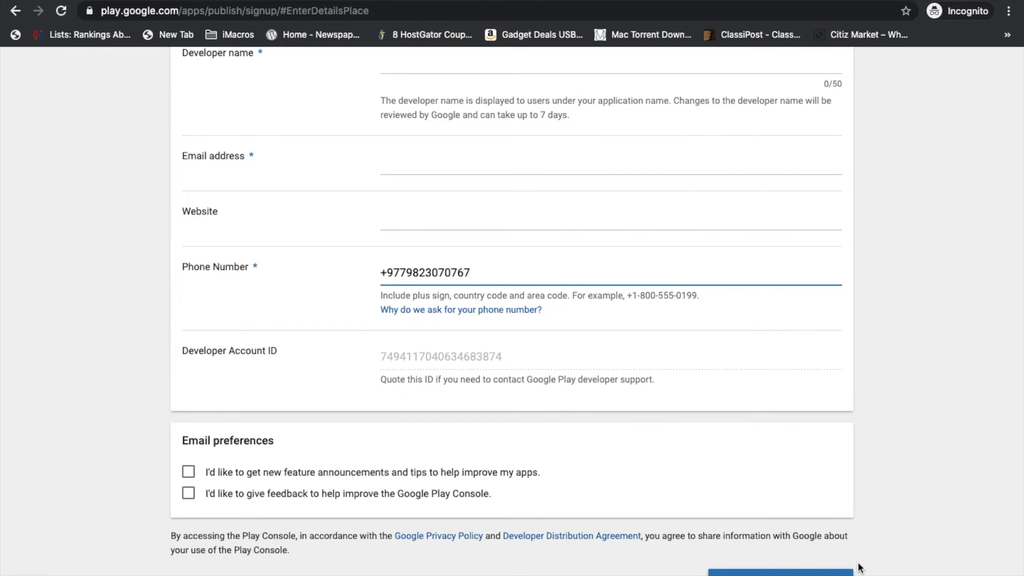
{"action": "scroll", "coordinate": [620, 444], "scroll_direction": "up", "scroll_amount": 3}
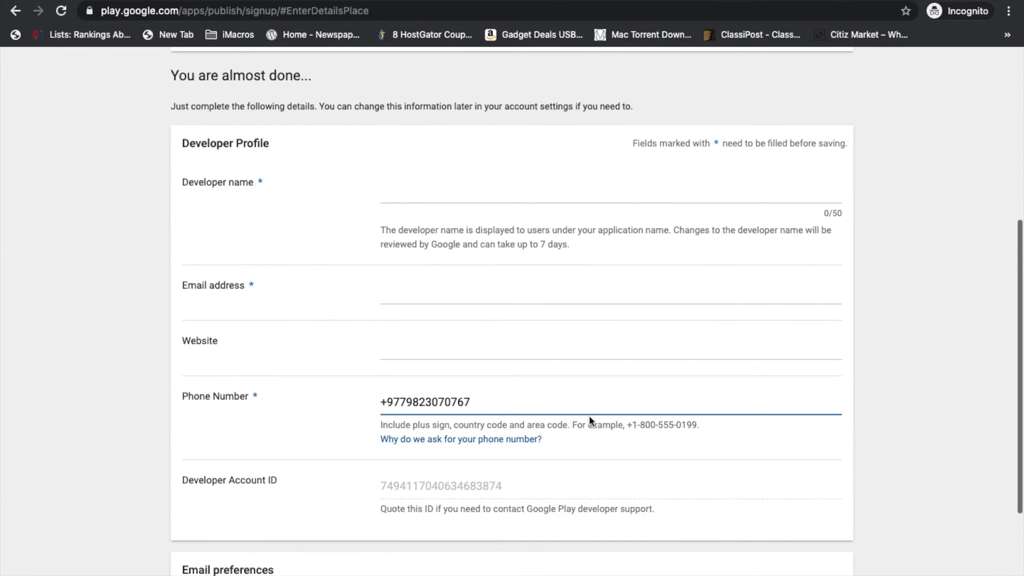
{"action": "scroll", "coordinate": [601, 404], "scroll_direction": "down", "scroll_amount": 3}
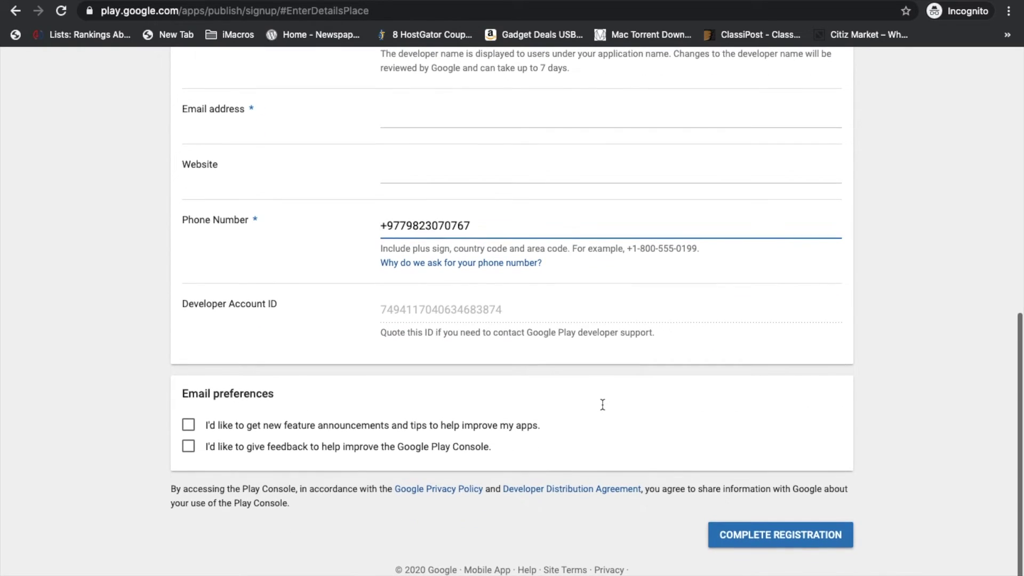
{"action": "scroll", "coordinate": [601, 406], "scroll_direction": "up", "scroll_amount": 3}
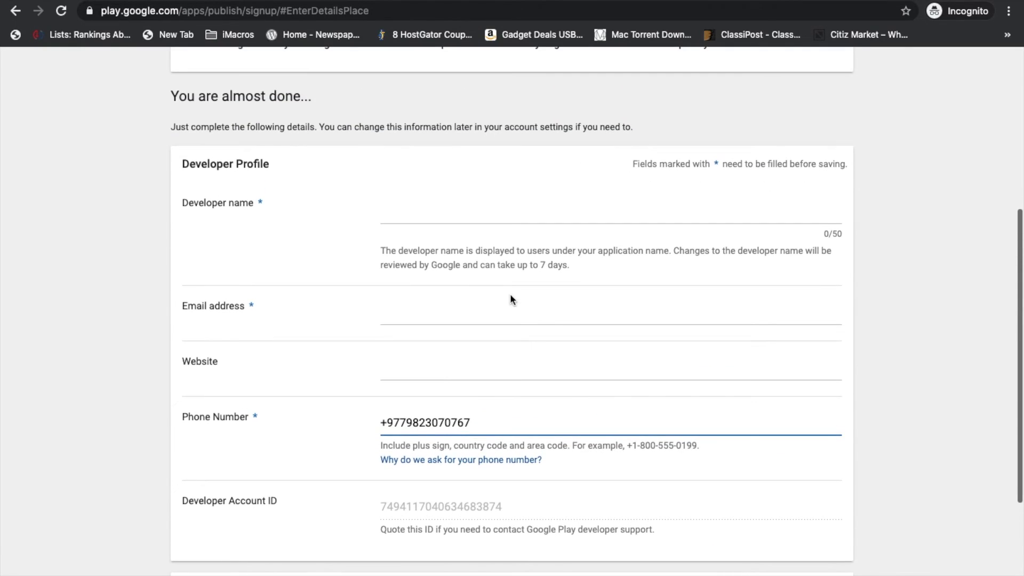
{"action": "scroll", "coordinate": [510, 296], "scroll_direction": "down", "scroll_amount": 2}
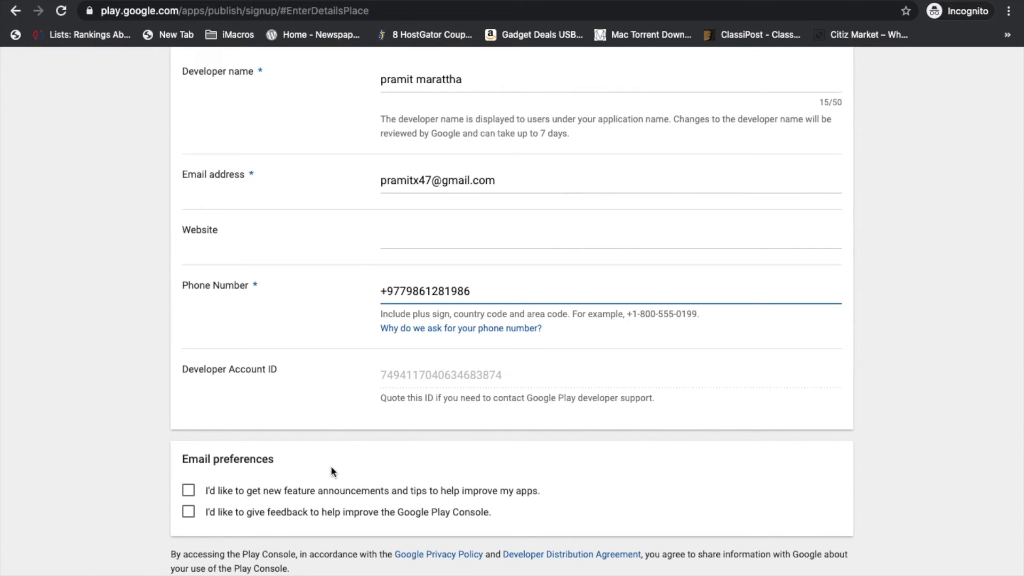
{"action": "left_click", "coordinate": [188, 491]}
{"action": "left_click", "coordinate": [186, 500]}
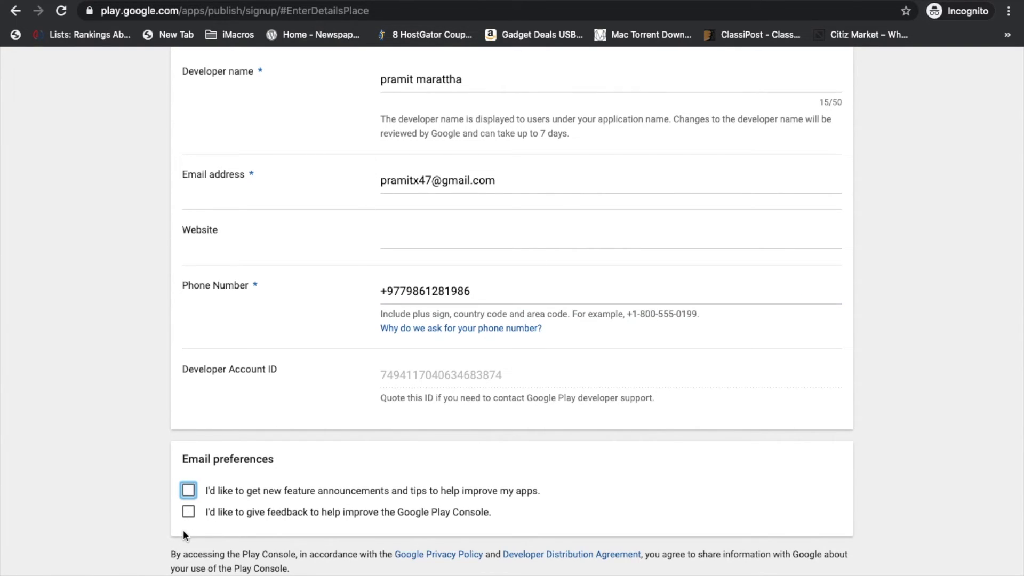
{"action": "left_click", "coordinate": [185, 493]}
{"action": "left_click", "coordinate": [188, 512]}
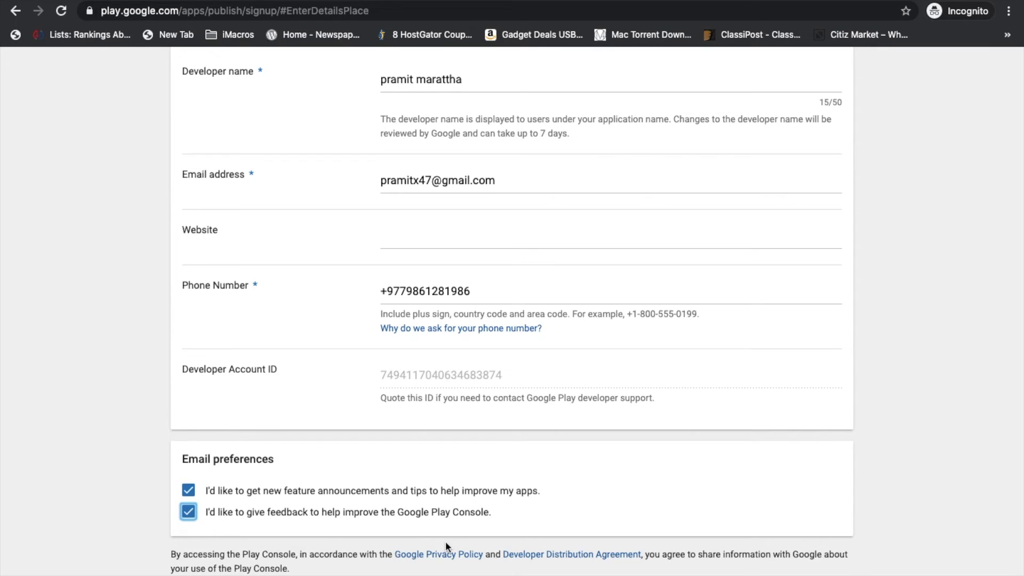
{"action": "scroll", "coordinate": [446, 540], "scroll_direction": "down", "scroll_amount": 1}
{"action": "left_click", "coordinate": [757, 540]}
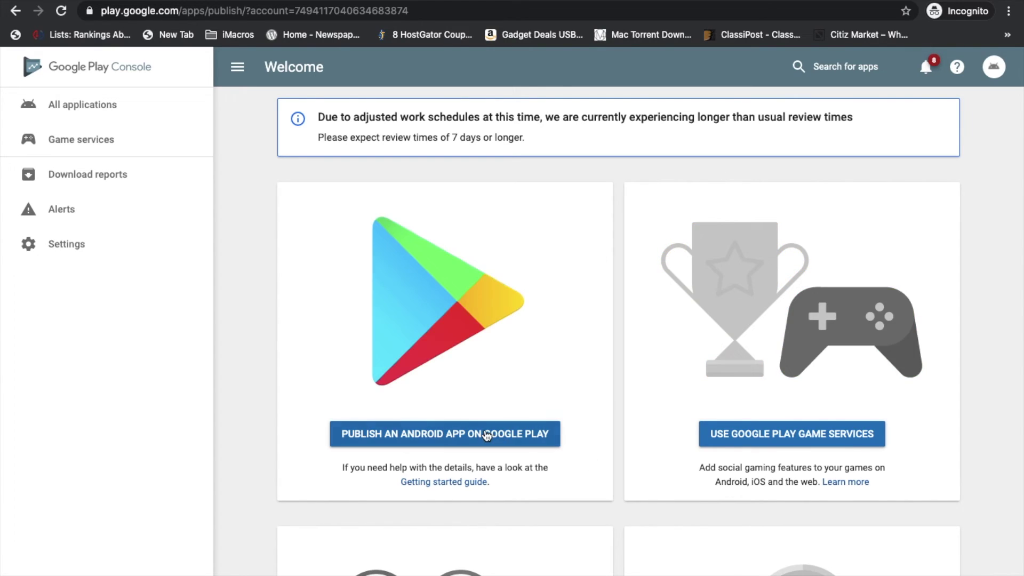
Step: Review the Welcome page's 7-day app review notice, then start a new browser tab
{"action": "scroll", "coordinate": [485, 433], "scroll_direction": "down", "scroll_amount": 1}
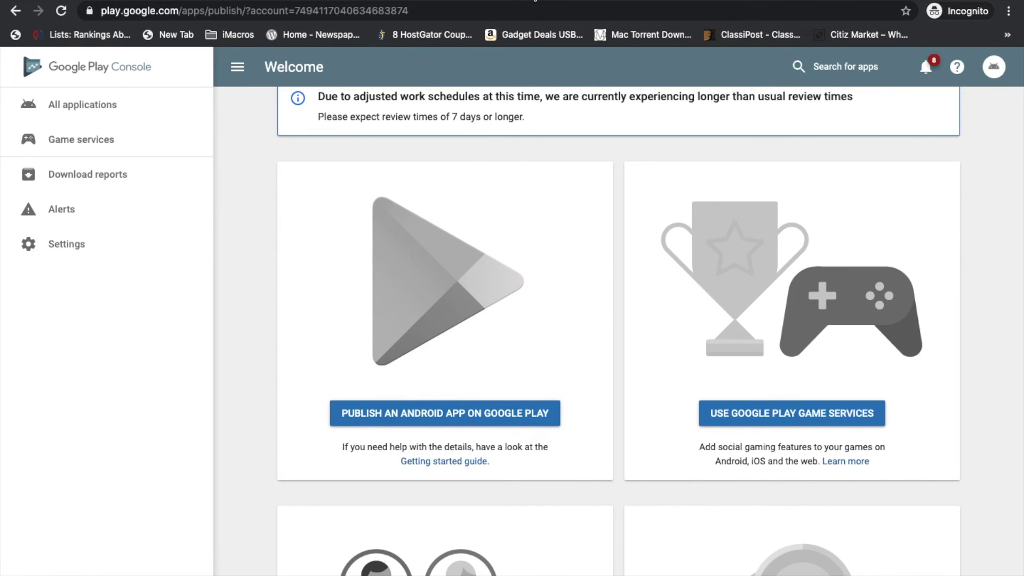
{"action": "key", "text": "ctrl+t"}
Step: Load Gmail at mail.google.com and open the Google Payments 'Google: Thank you' receipt
{"action": "type", "text": "mail.google.com"}
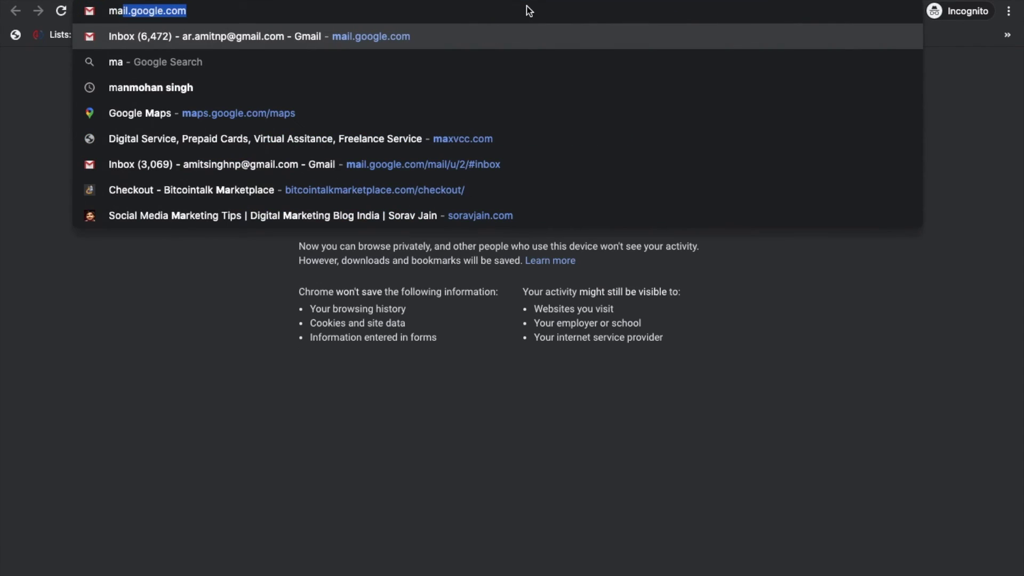
{"action": "key", "text": "Return"}
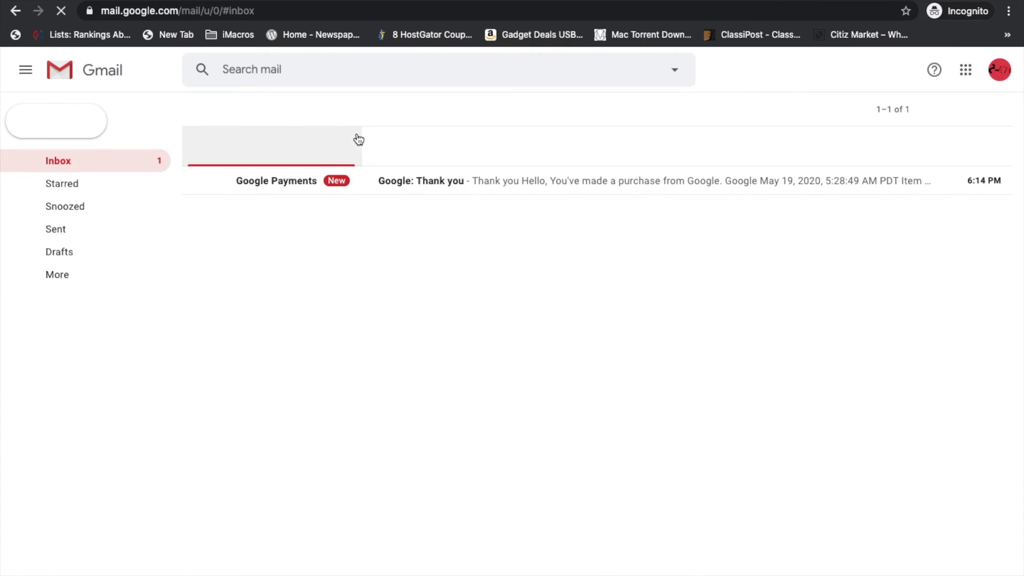
{"action": "left_click", "coordinate": [425, 182]}
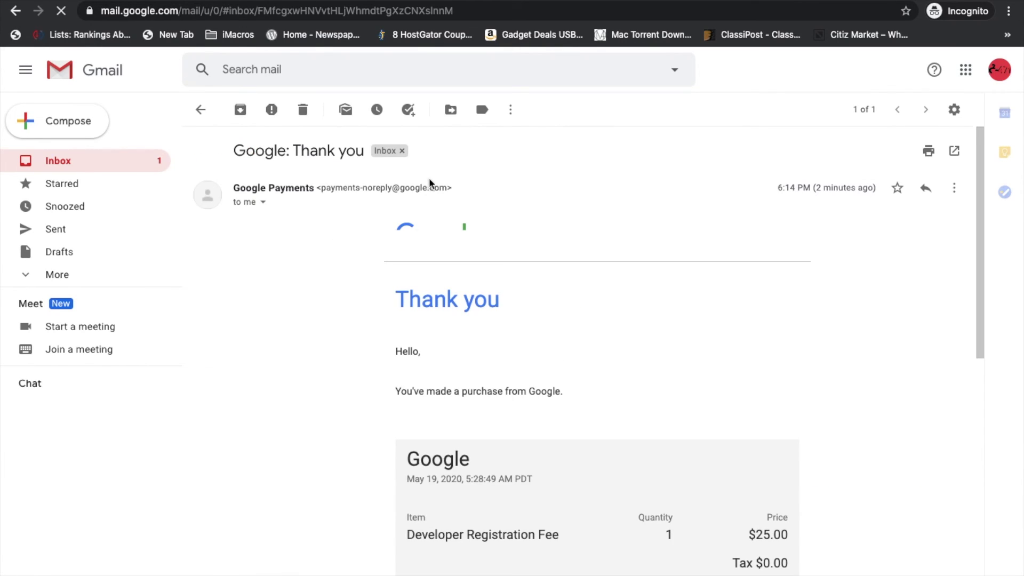
Step: Read through the $25.00 Developer Registration Fee receipt and return to the inbox
{"action": "scroll", "coordinate": [455, 350], "scroll_direction": "down", "scroll_amount": 4}
{"action": "scroll", "coordinate": [455, 349], "scroll_direction": "up", "scroll_amount": 3}
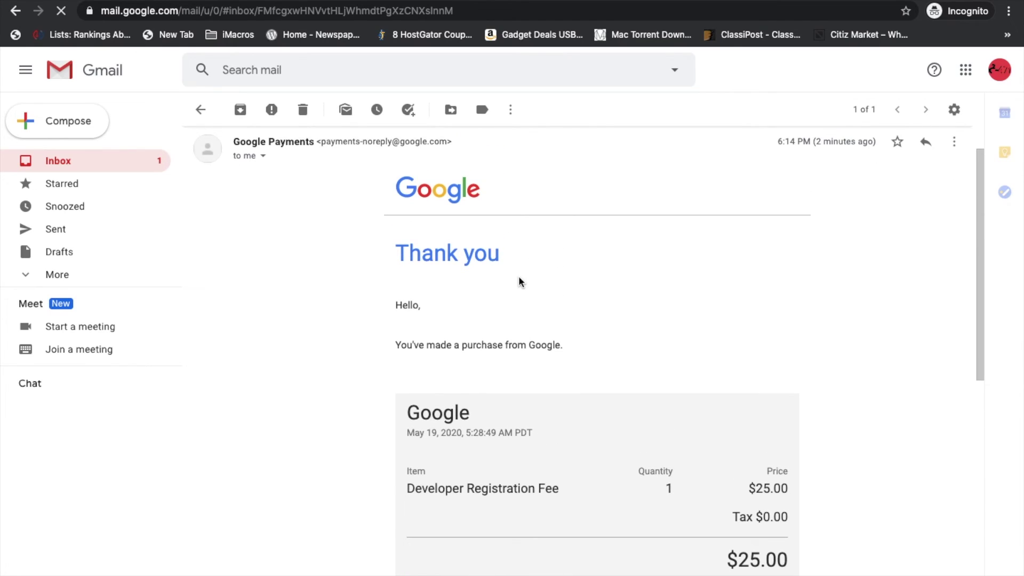
{"action": "scroll", "coordinate": [512, 293], "scroll_direction": "down", "scroll_amount": 3}
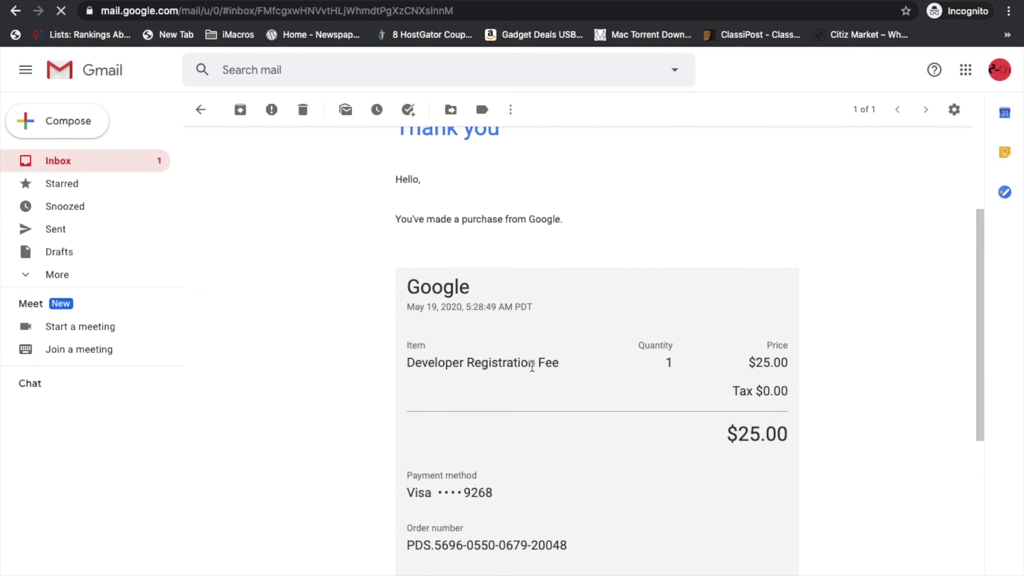
{"action": "scroll", "coordinate": [544, 367], "scroll_direction": "down", "scroll_amount": 1}
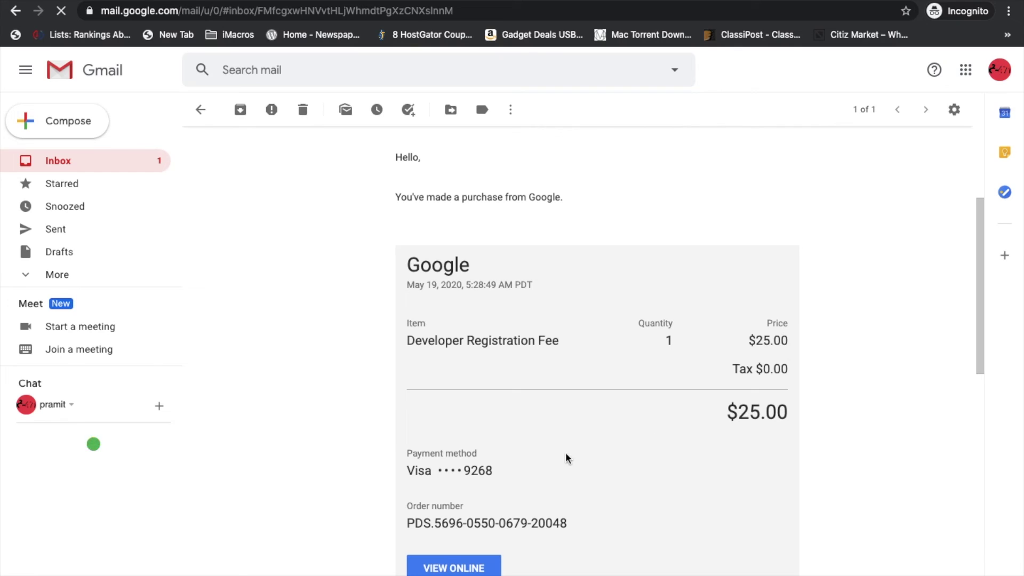
{"action": "scroll", "coordinate": [693, 442], "scroll_direction": "down", "scroll_amount": 1}
{"action": "scroll", "coordinate": [549, 479], "scroll_direction": "up", "scroll_amount": 3}
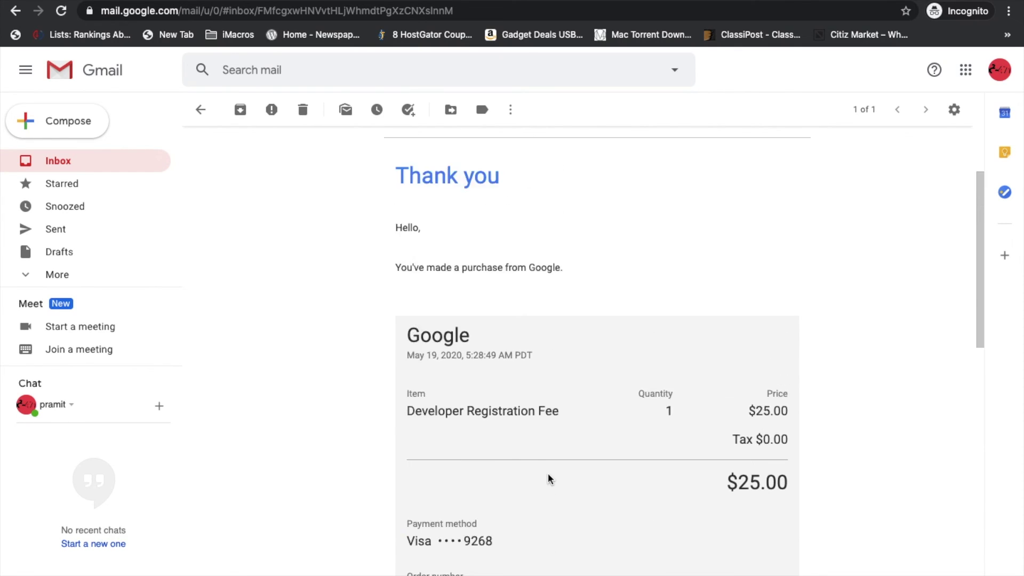
{"action": "scroll", "coordinate": [549, 478], "scroll_direction": "up", "scroll_amount": 3}
{"action": "left_click", "coordinate": [200, 108]}
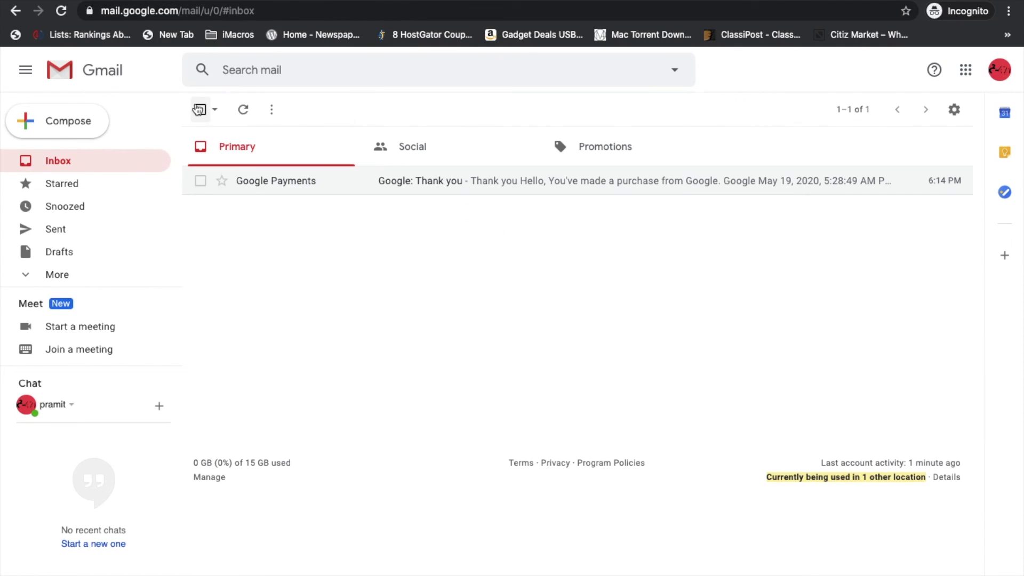